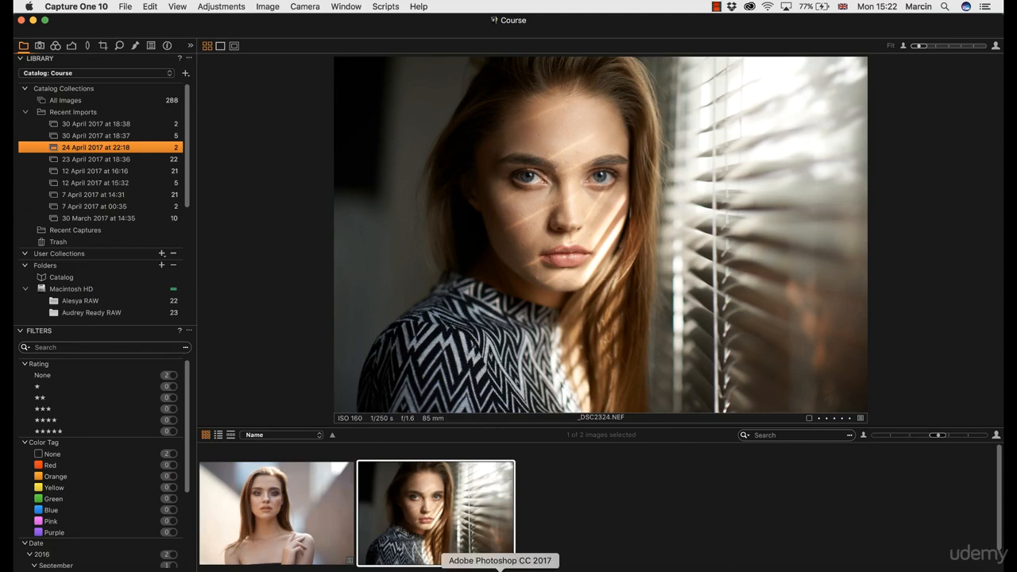
Switch between Photoshop's Camera Raw and Capture One to compare how each renders the portrait _DSC2324.NEF
click(500, 560)
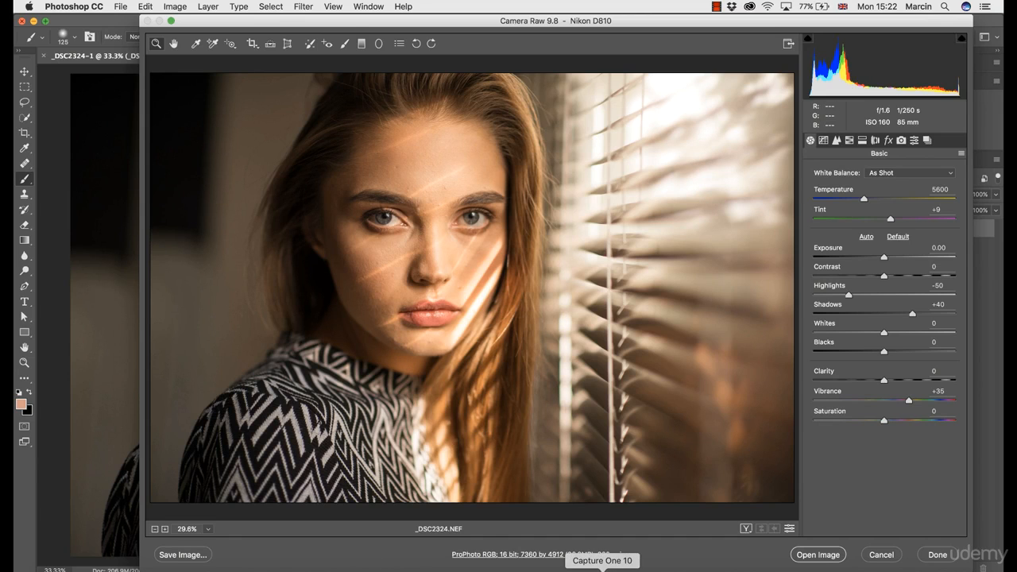
click(602, 569)
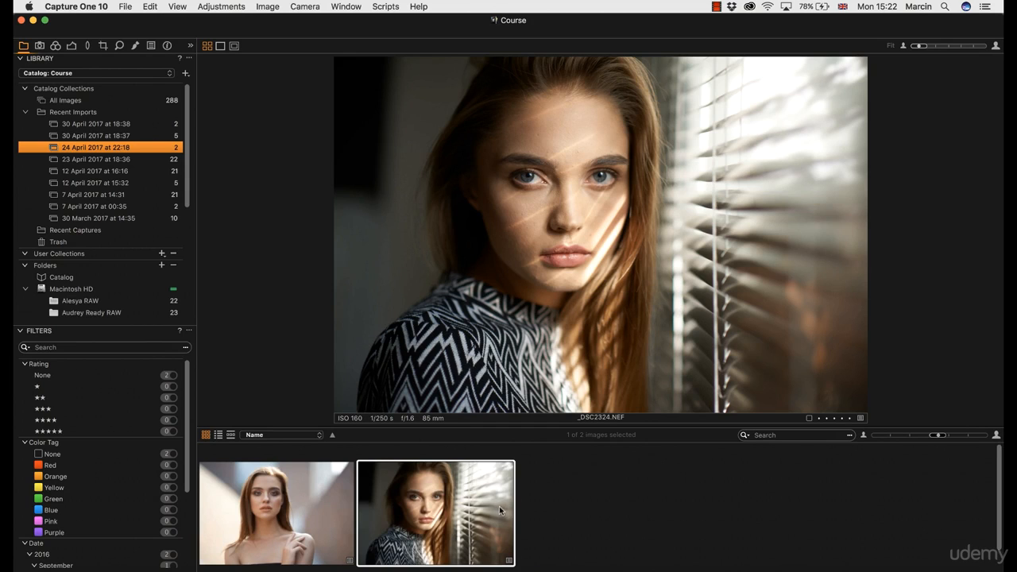
click(488, 569)
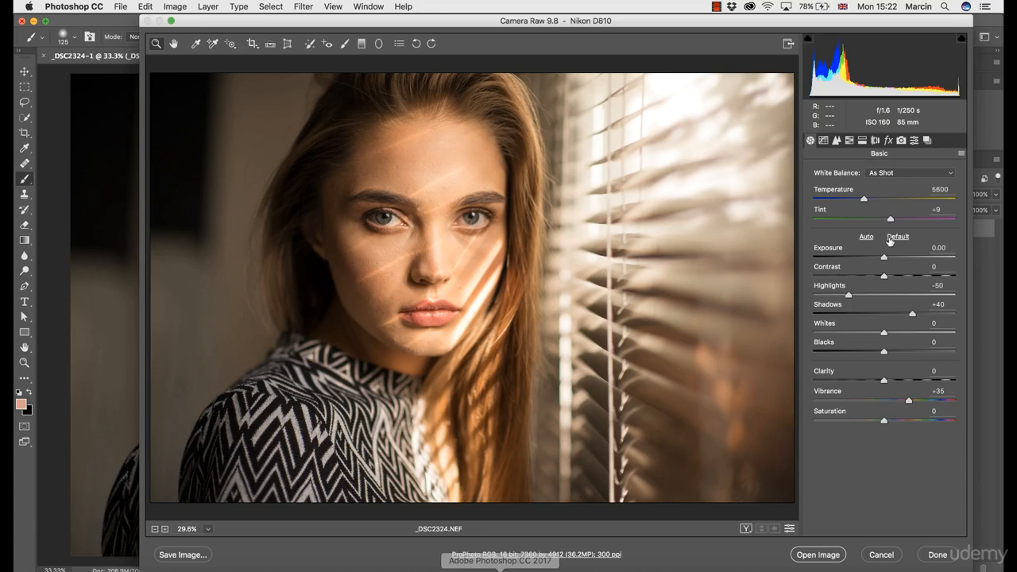
Reset the Camera Raw defaults for _DSC2324.NEF and compare the rendering with the Capture One version
click(960, 154)
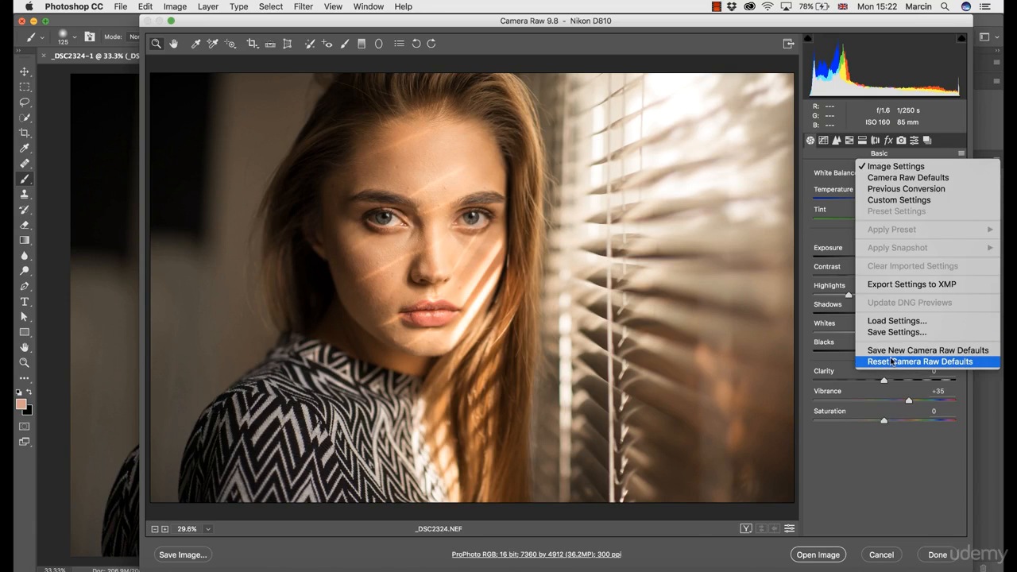
click(899, 361)
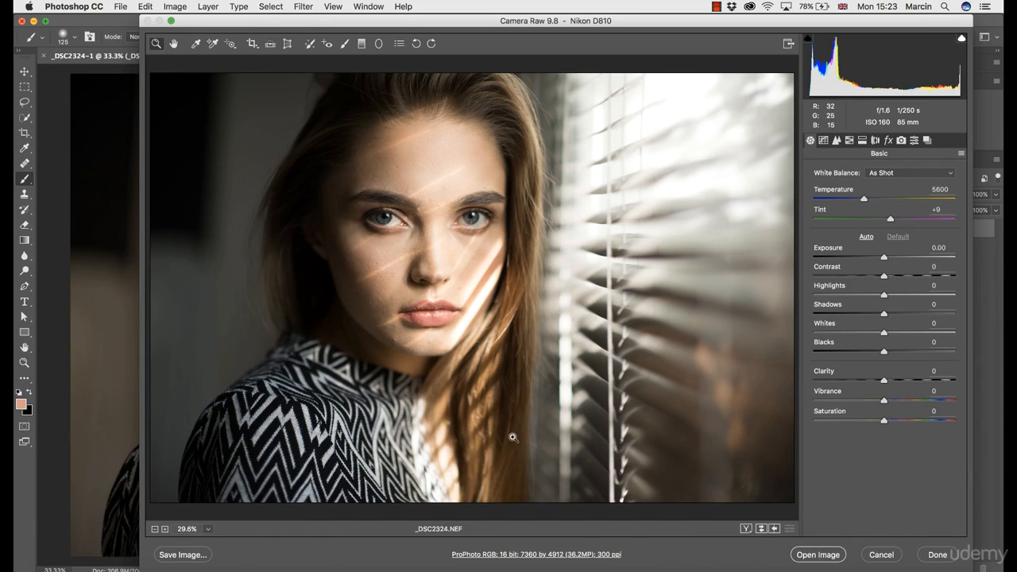
click(602, 569)
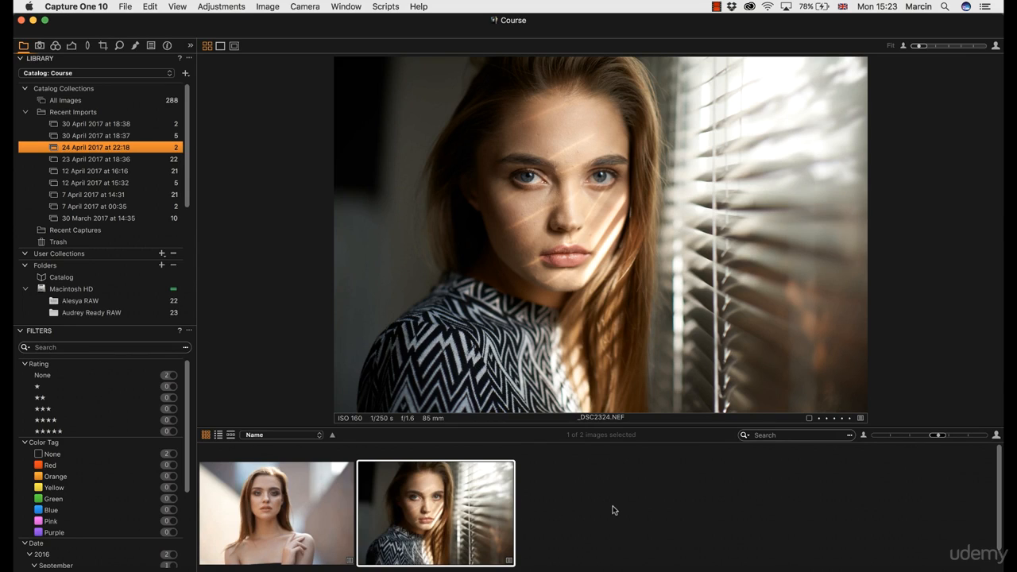
click(524, 560)
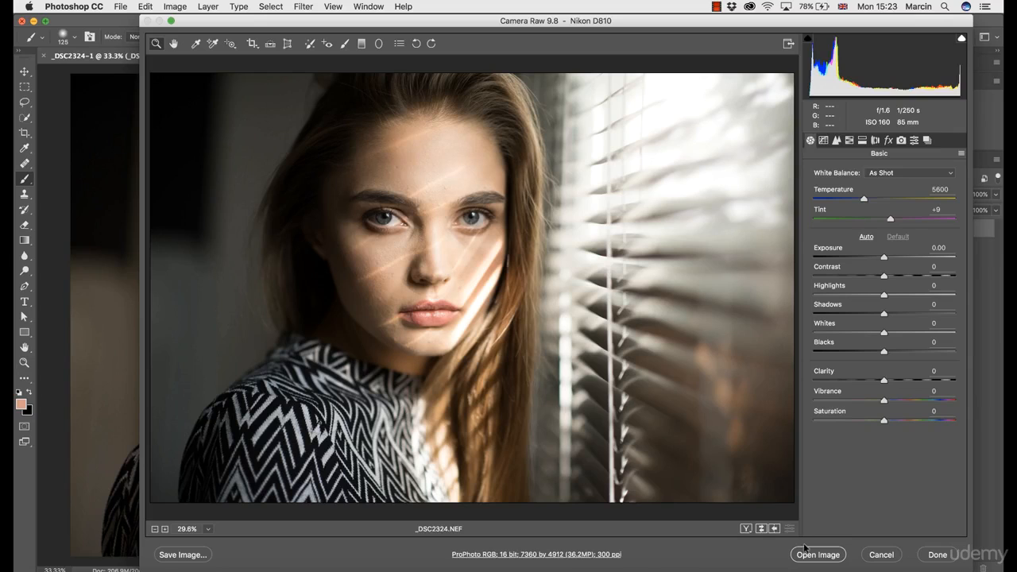
Cancel the Camera Raw edit and close the Photoshop document _DSC2324-1 without saving changes
click(880, 556)
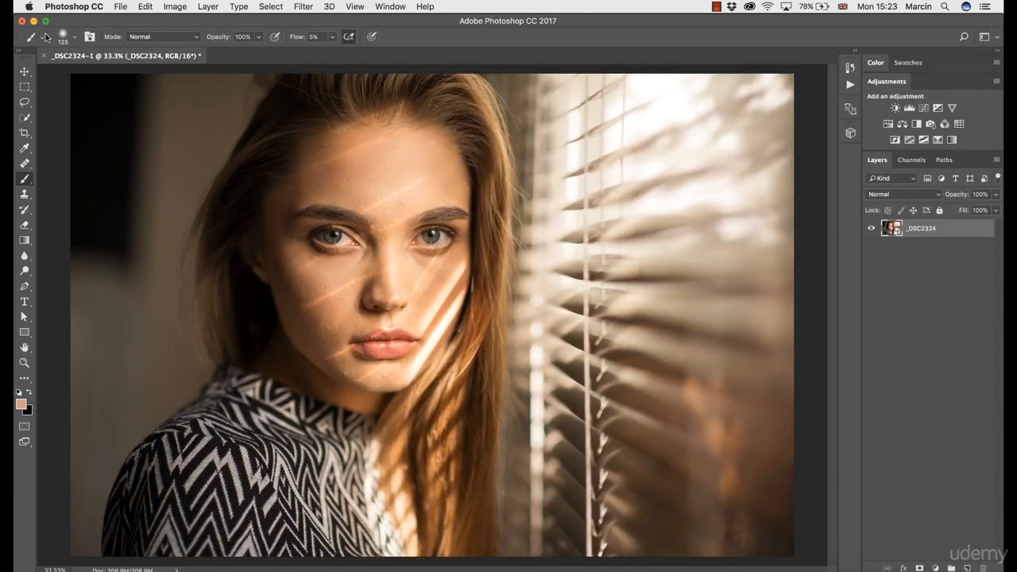
click(22, 20)
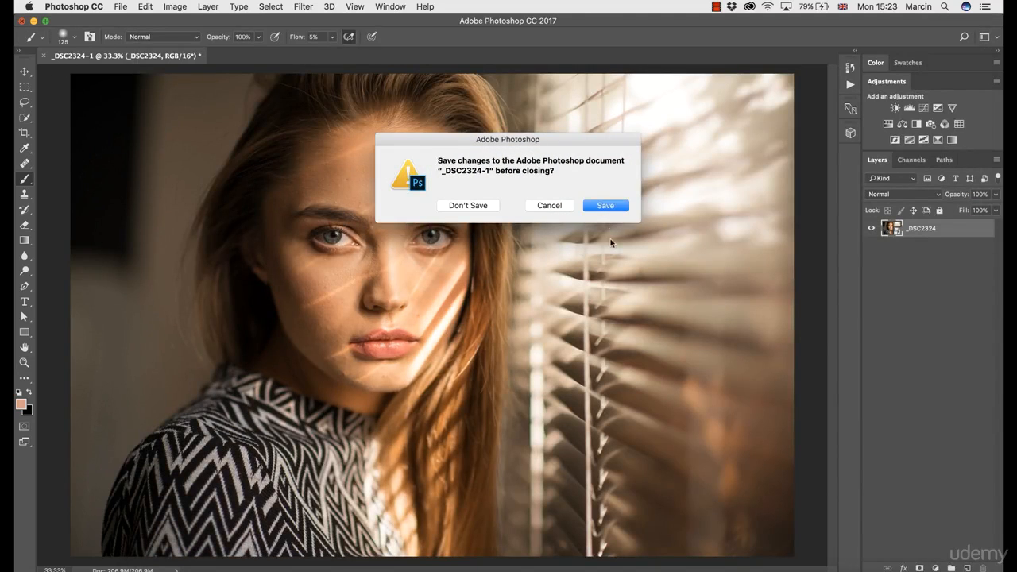
click(484, 205)
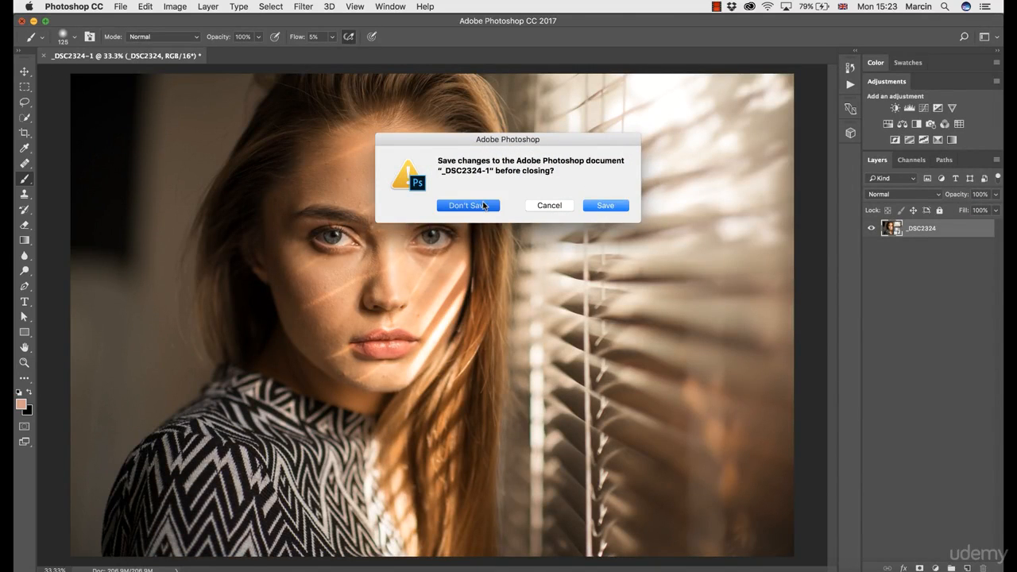
Switch back to Capture One and select the portrait _DSC2324.NEF beside the window blinds
click(605, 494)
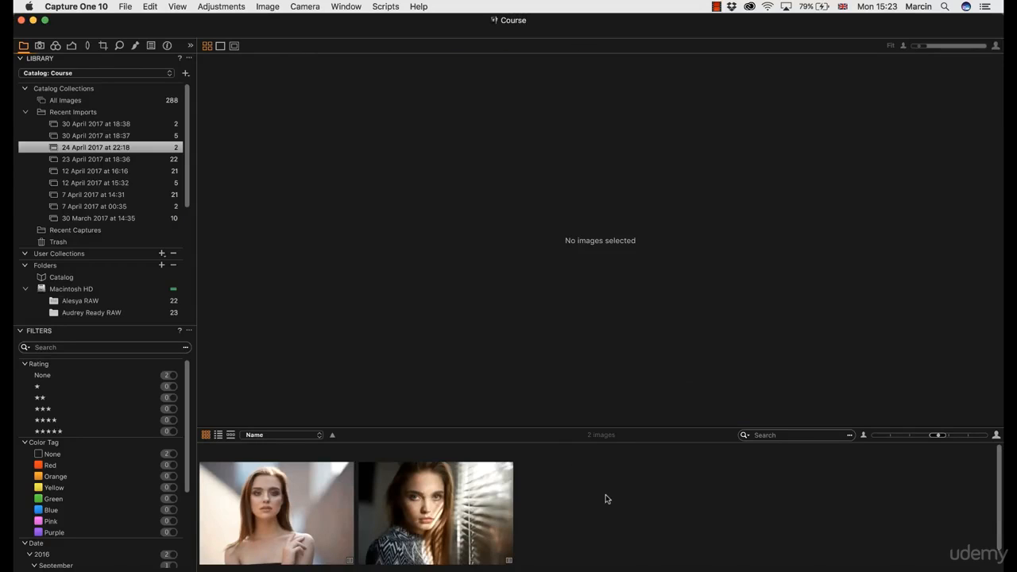
click(483, 504)
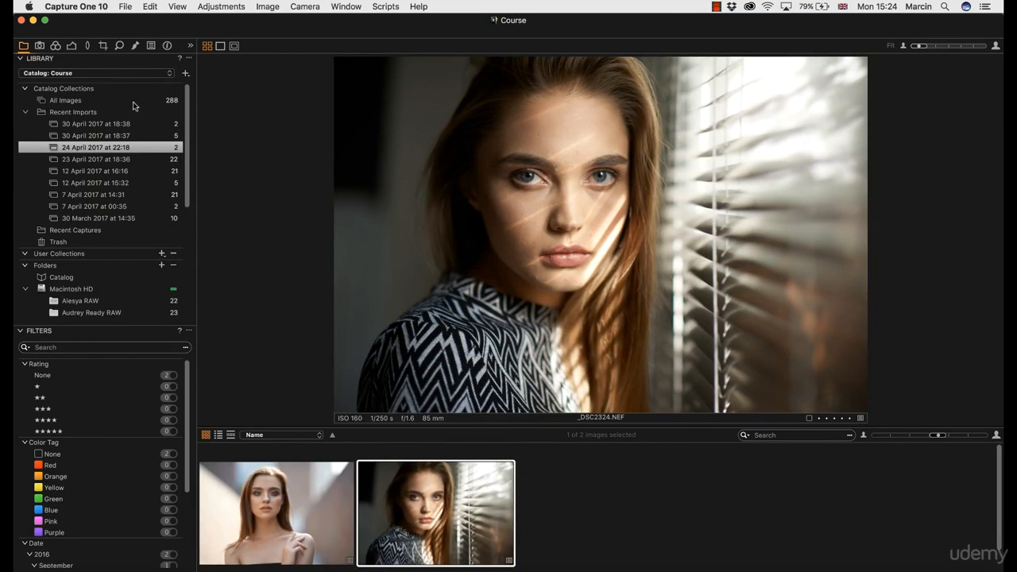
Open the image import and browse the source folders inside Color Grading Course, without importing anything
click(125, 8)
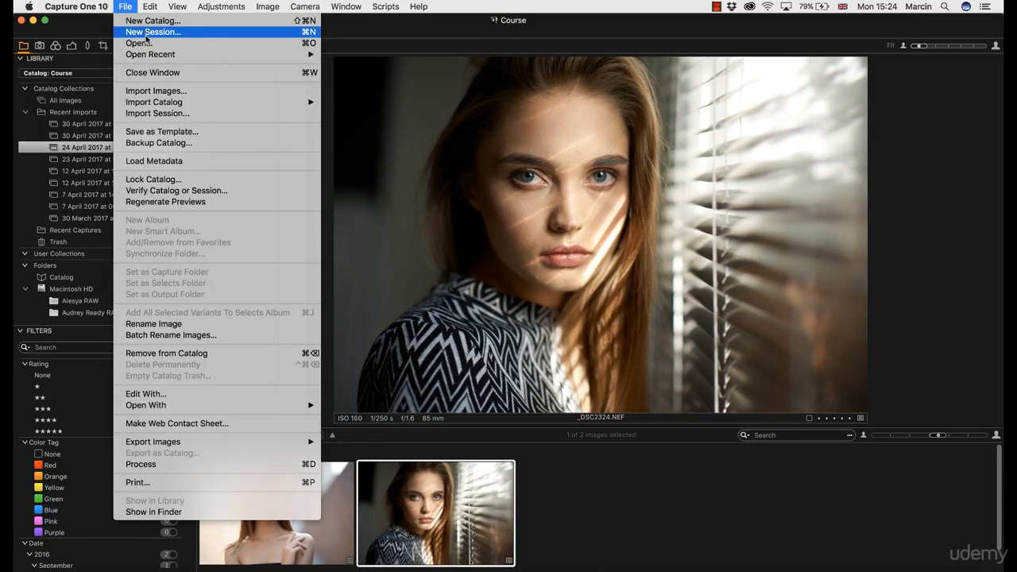
click(156, 90)
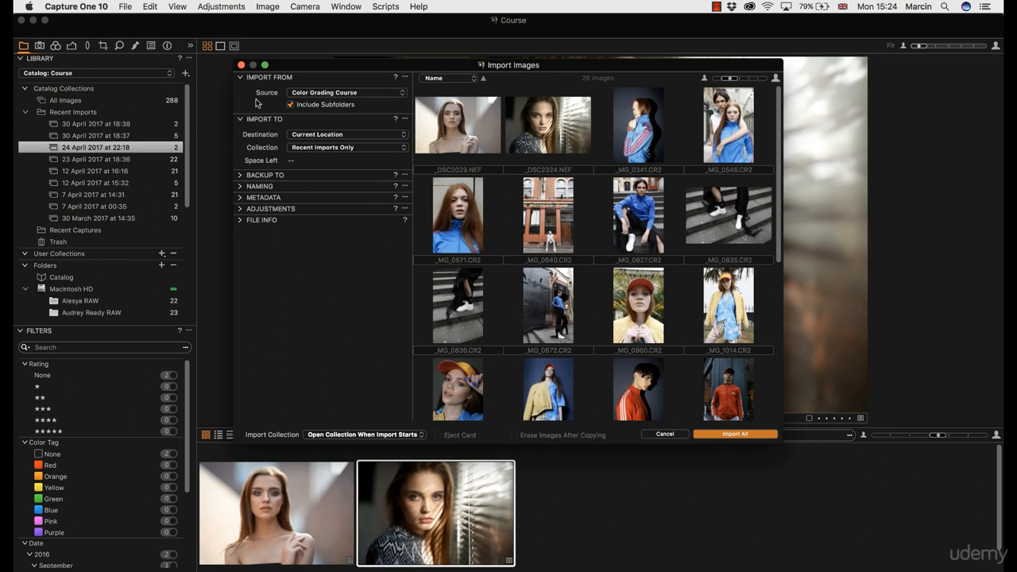
click(319, 96)
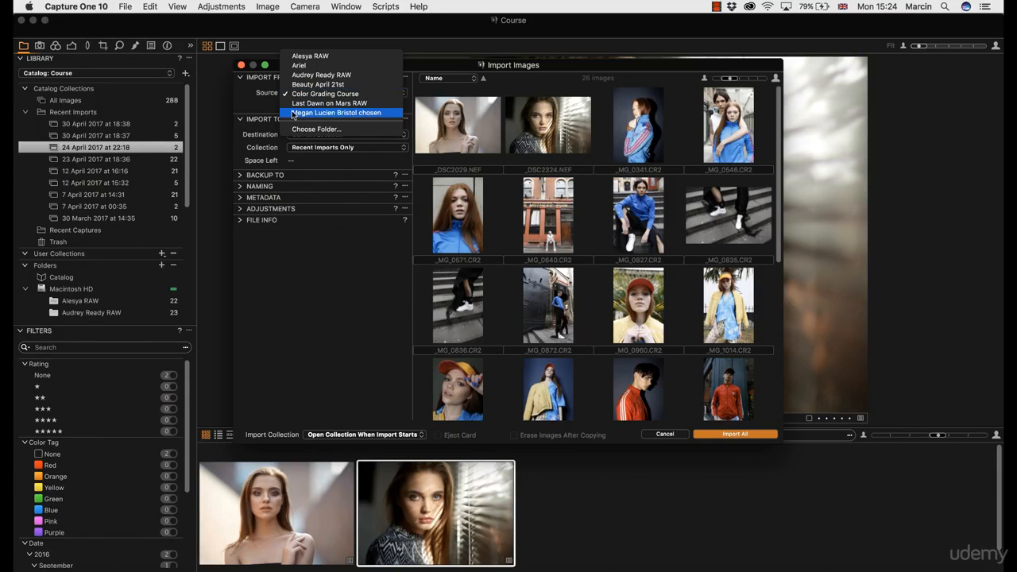
click(305, 128)
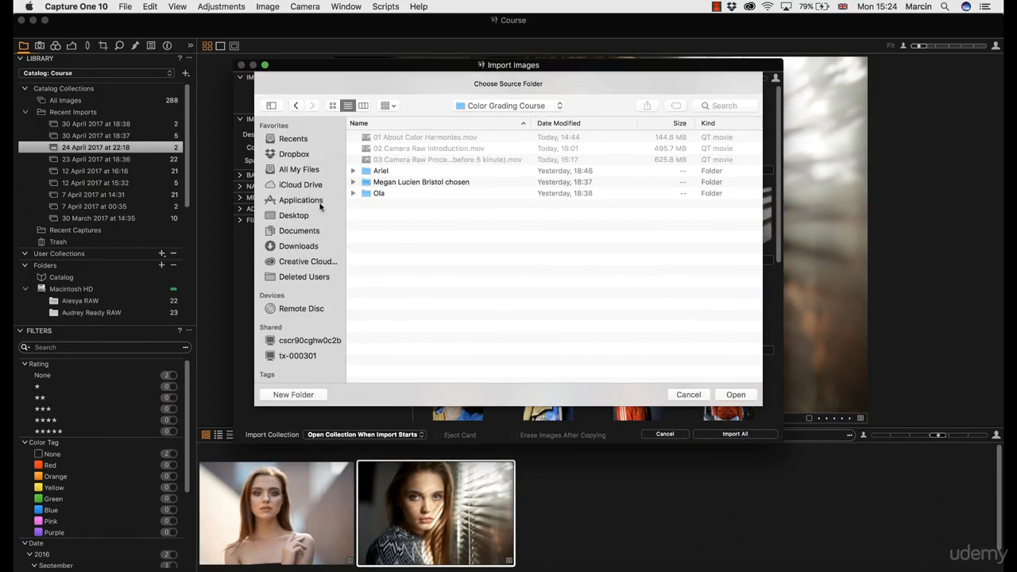
click(384, 171)
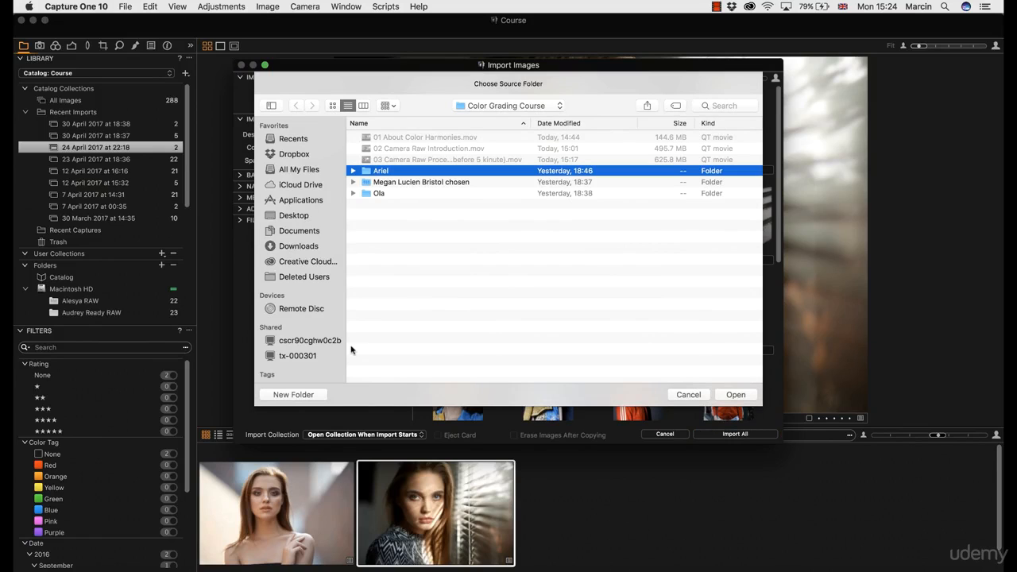
click(679, 395)
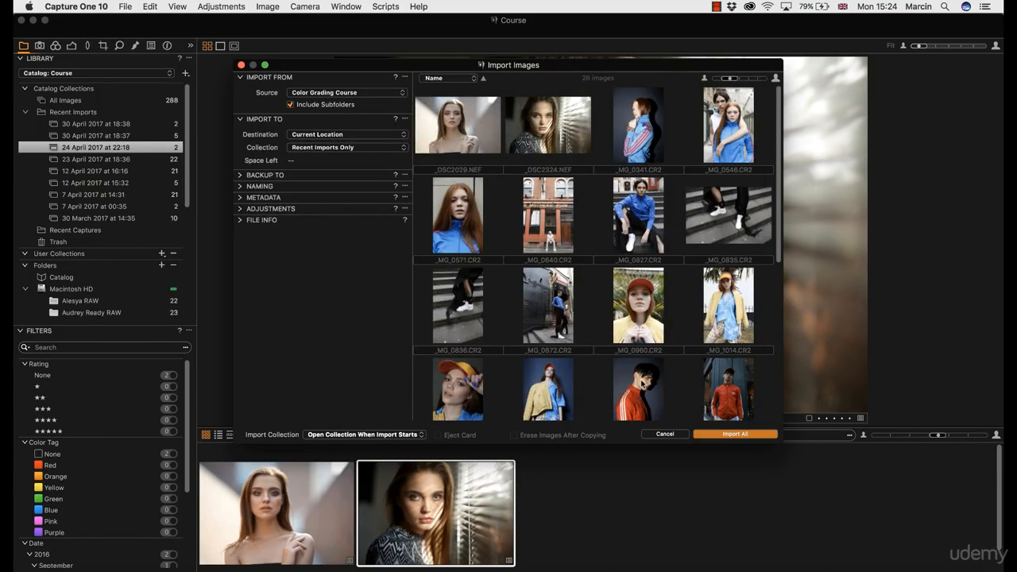
click(659, 435)
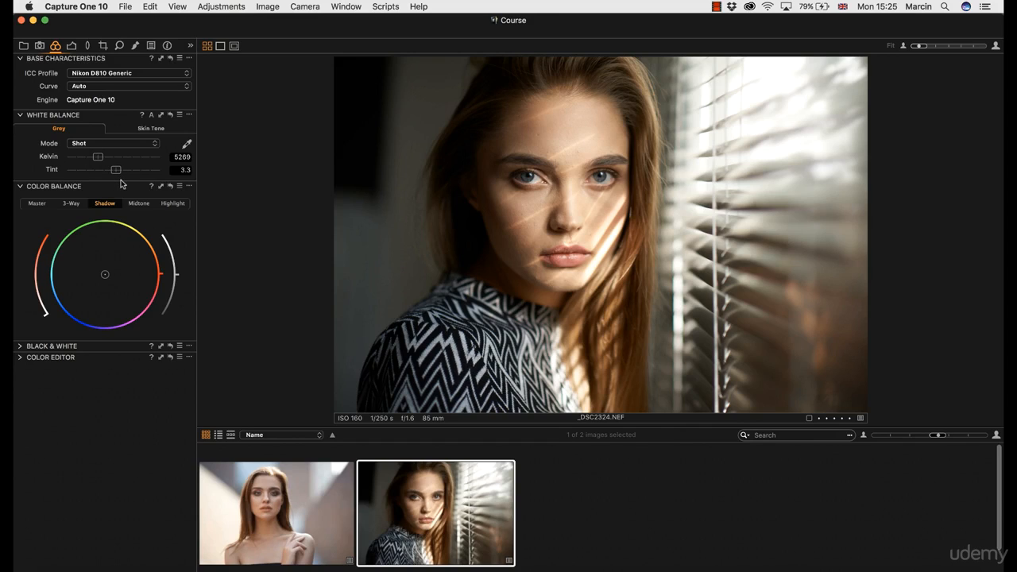
Review the camera ICC profile choices for the portrait and display the exposure tools
click(90, 74)
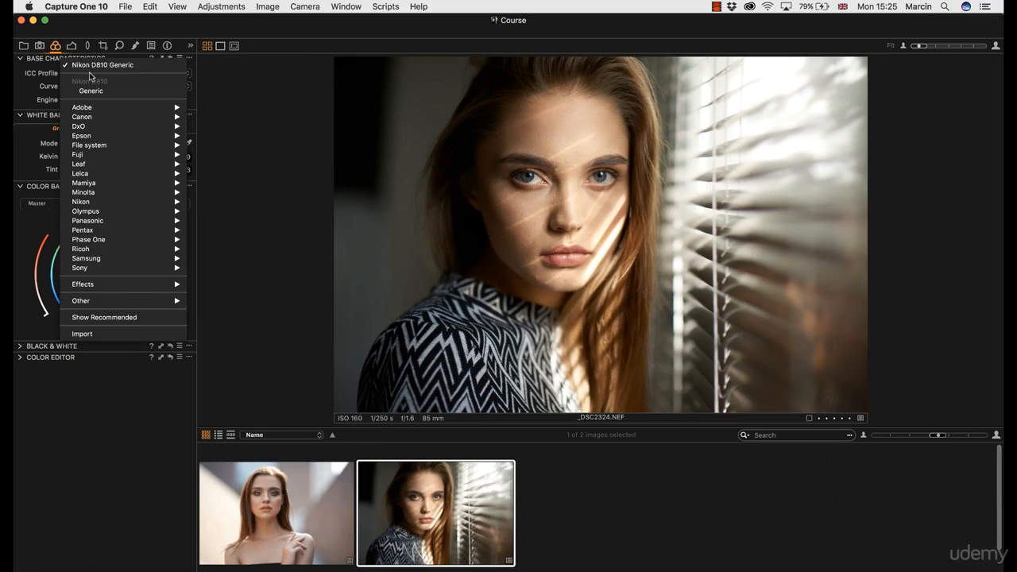
click(37, 87)
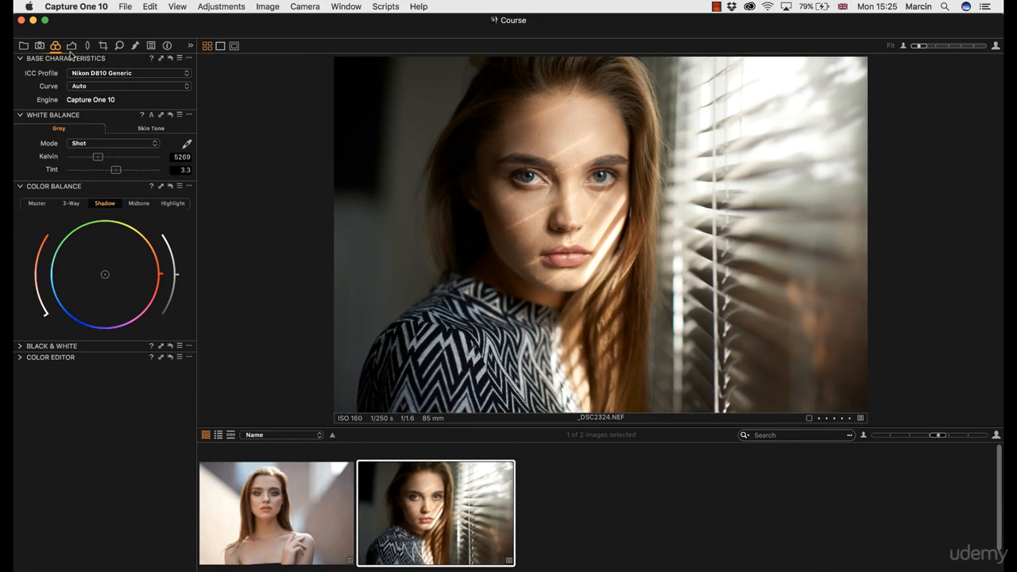
click(70, 46)
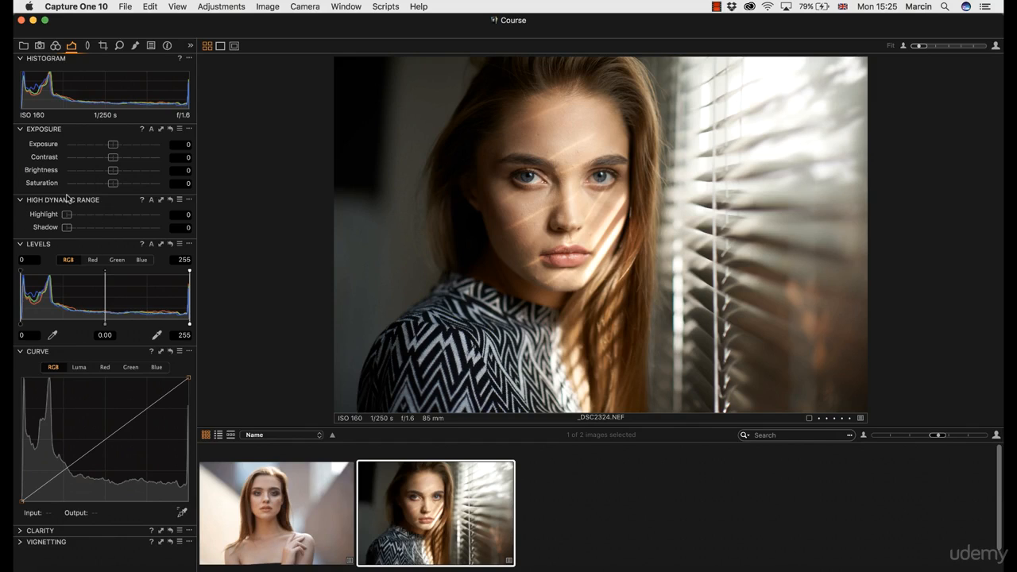
Show the local adjustment tools, collapse Exposure, and view the Color Editor's Advanced mode
click(135, 48)
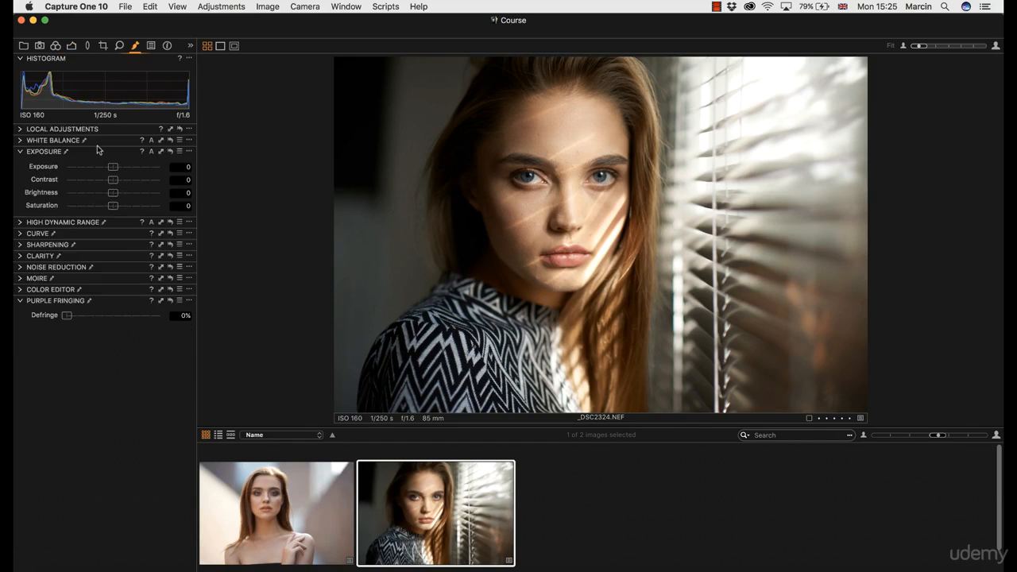
click(20, 153)
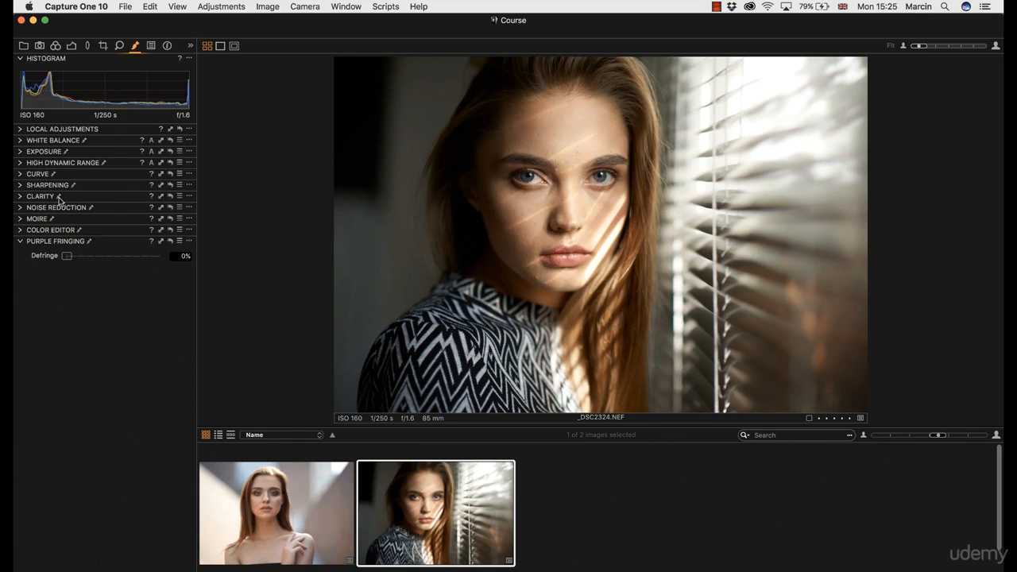
click(20, 229)
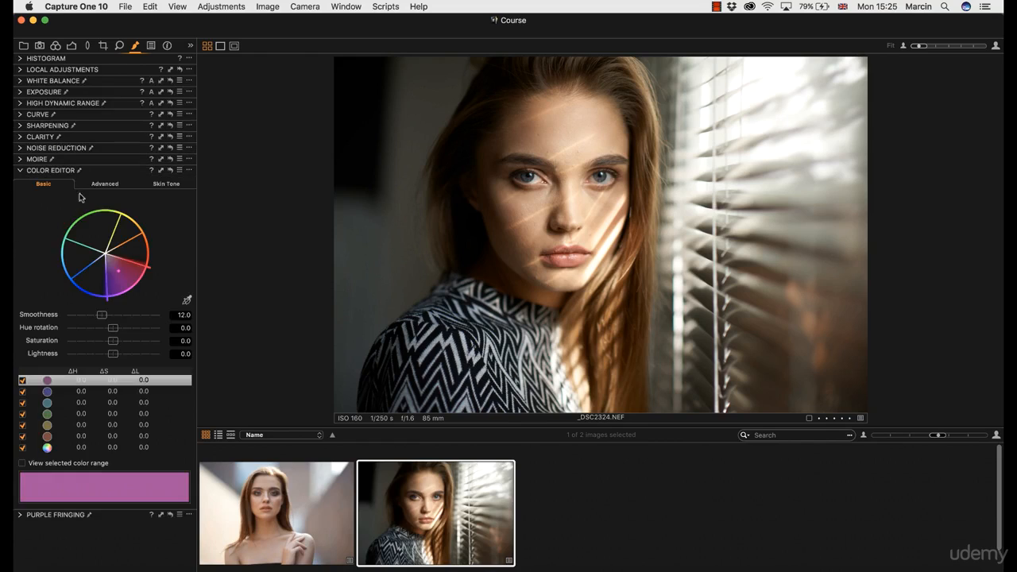
click(96, 183)
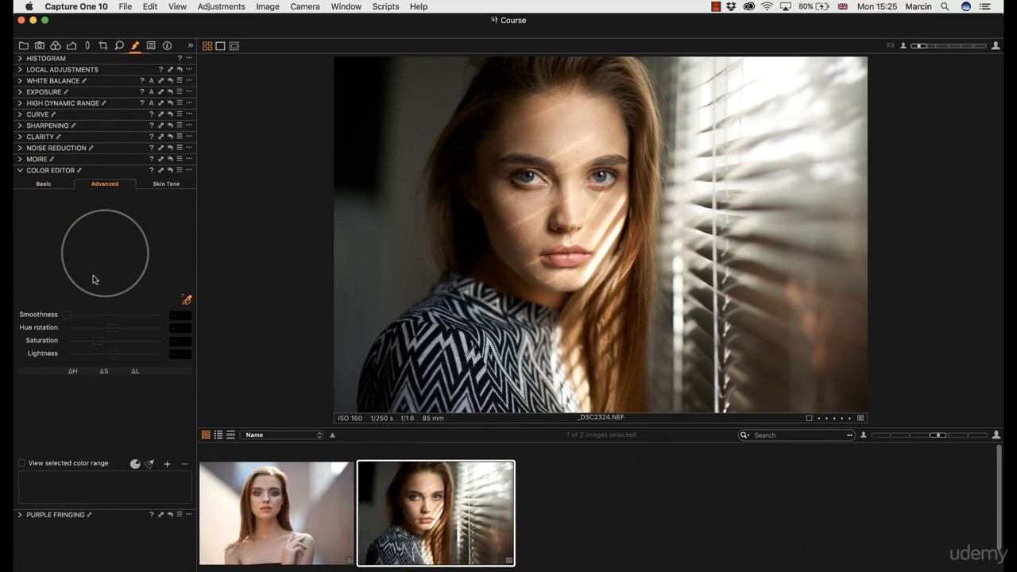
Expand the Color Editor within the color tools and view the output process recipes
click(54, 46)
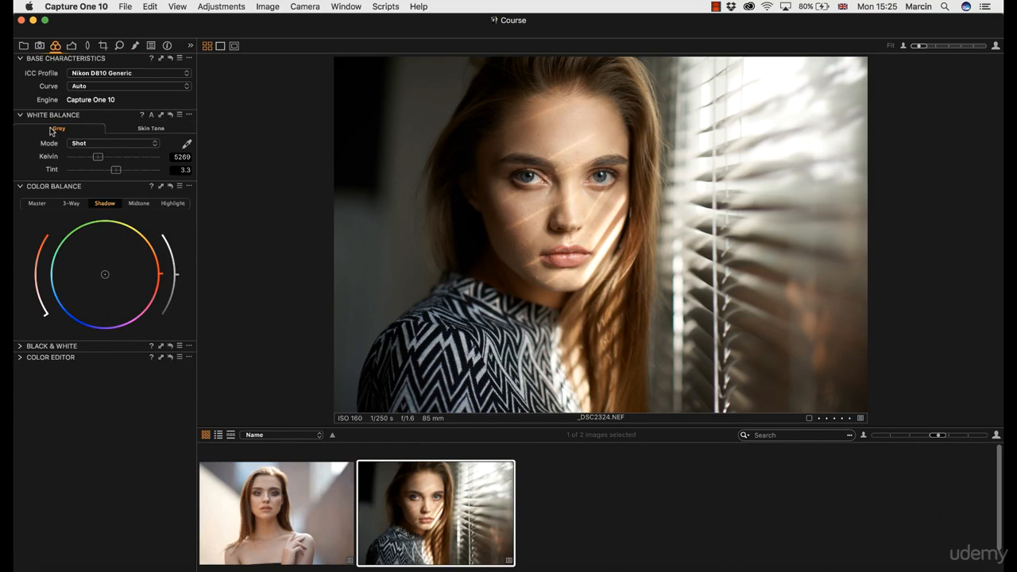
click(21, 359)
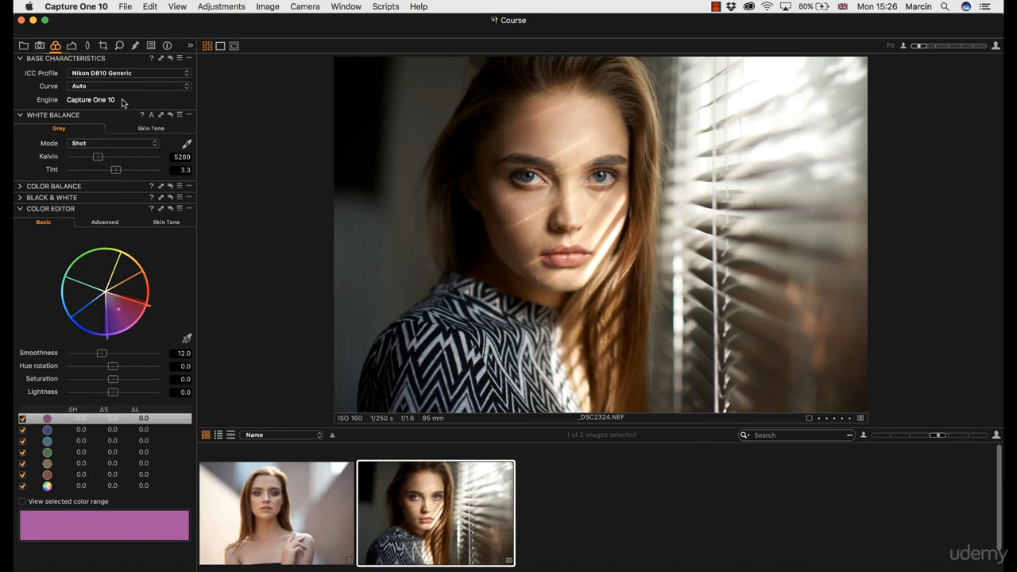
click(191, 49)
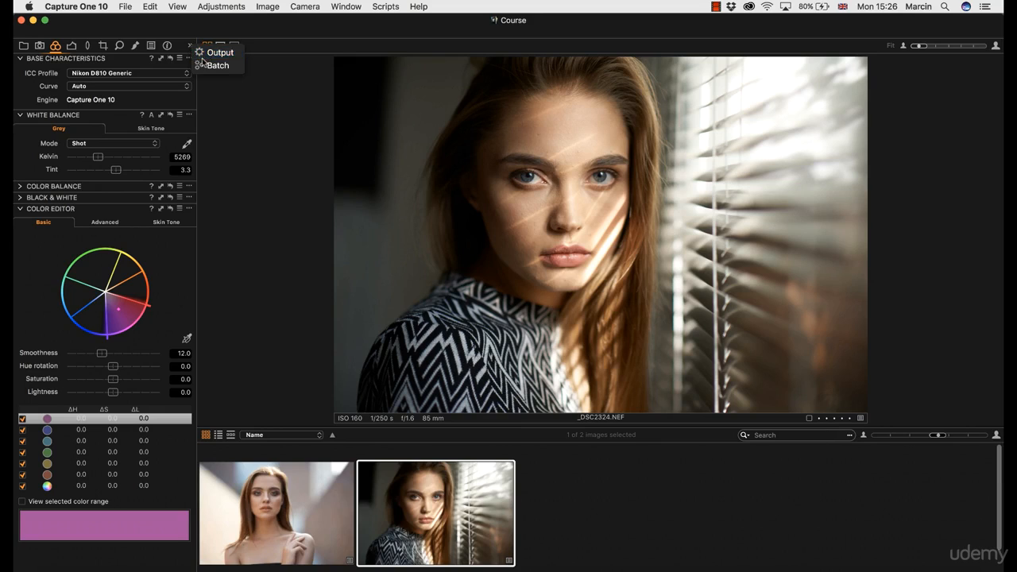
click(218, 50)
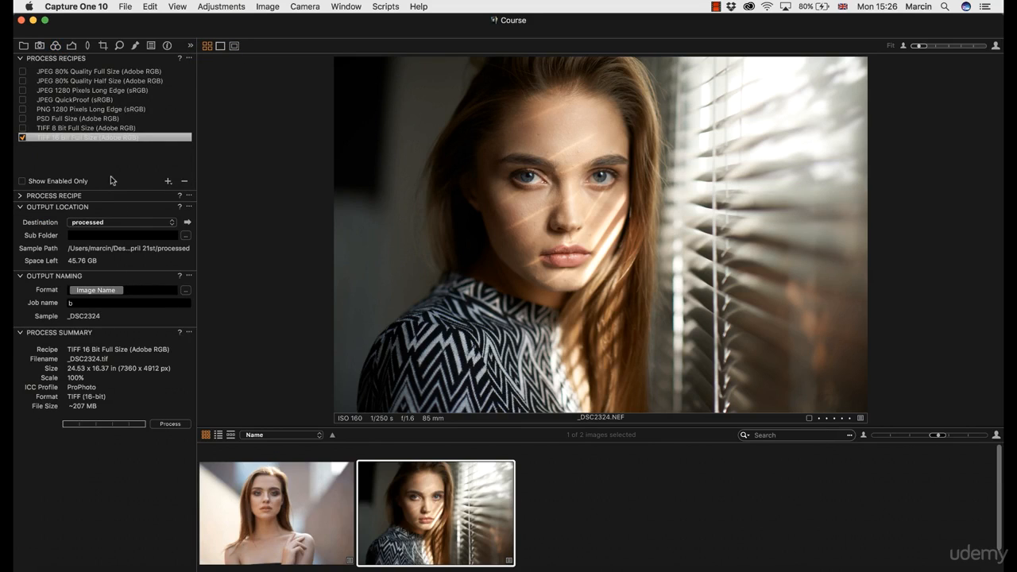
Return to the color tools, show the Color Editor's Advanced mode, and collapse White Balance and Base Characteristics
click(55, 47)
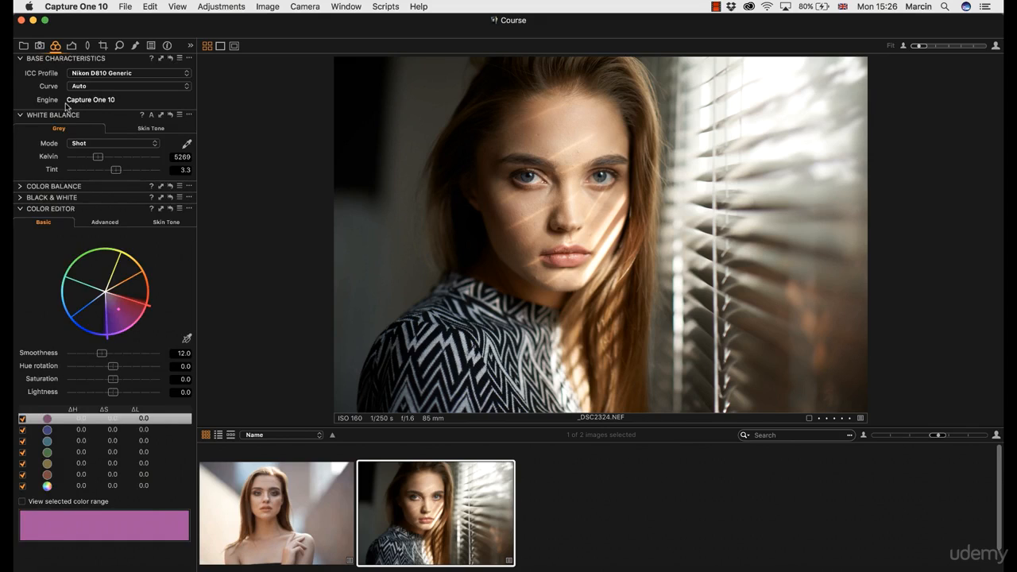
click(106, 223)
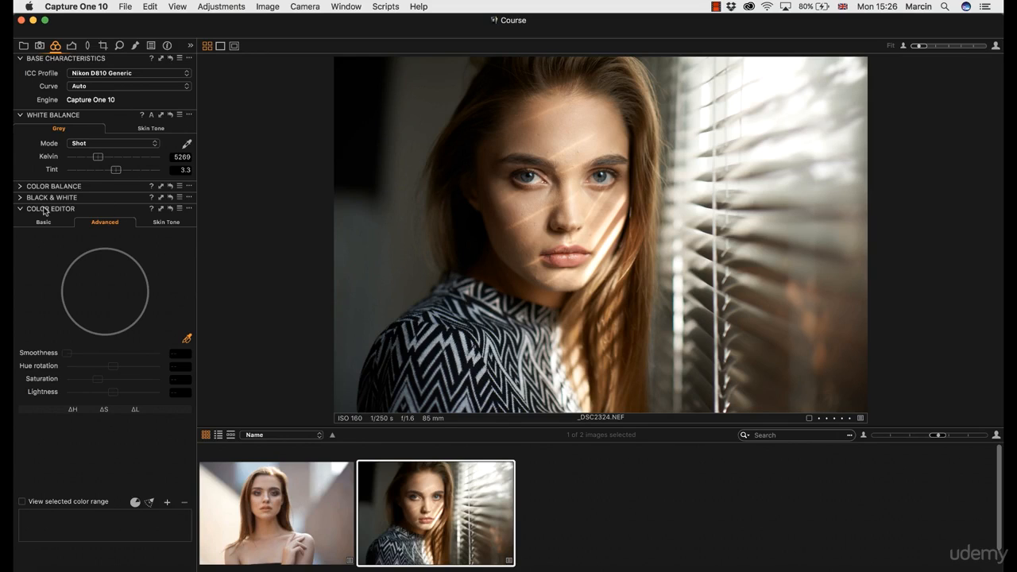
click(20, 114)
click(22, 60)
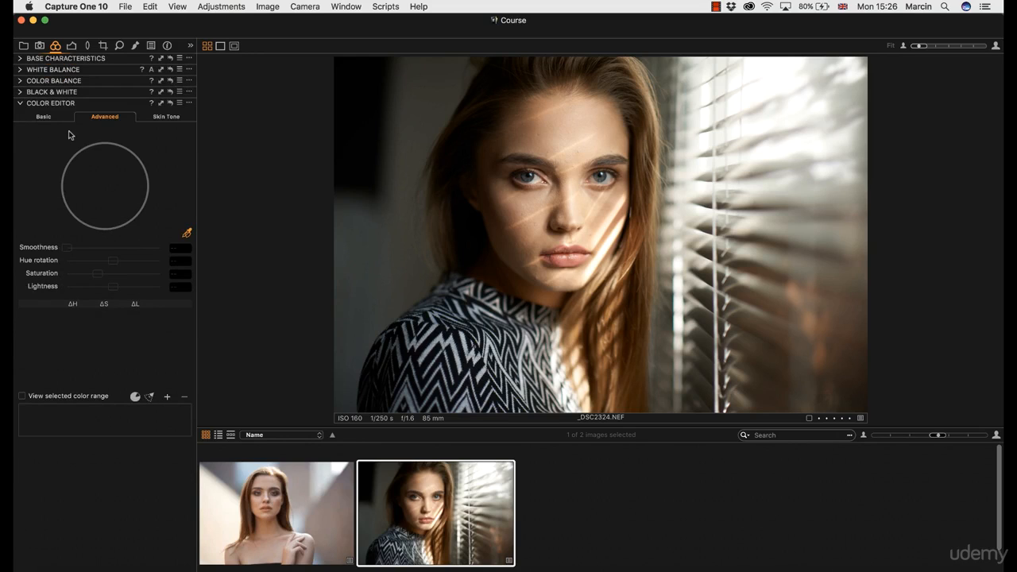
Set the High Dynamic Range Highlight value to 33 for the portrait
click(71, 48)
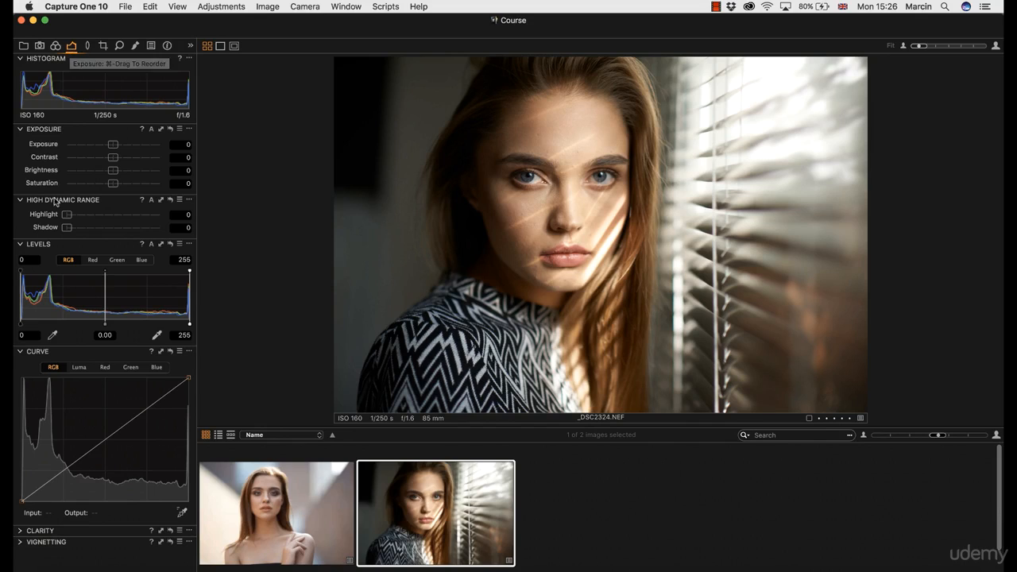
drag(67, 221, 99, 217)
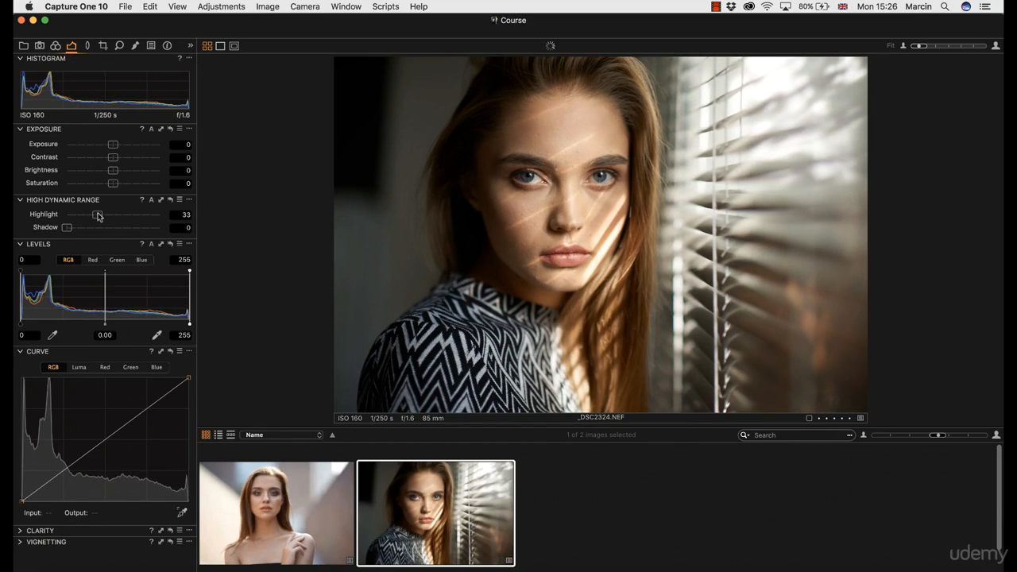
Set the portrait's High Dynamic Range Shadow to 14 and Brightness to 2, and fine-tune Exposure to about zero
click(82, 228)
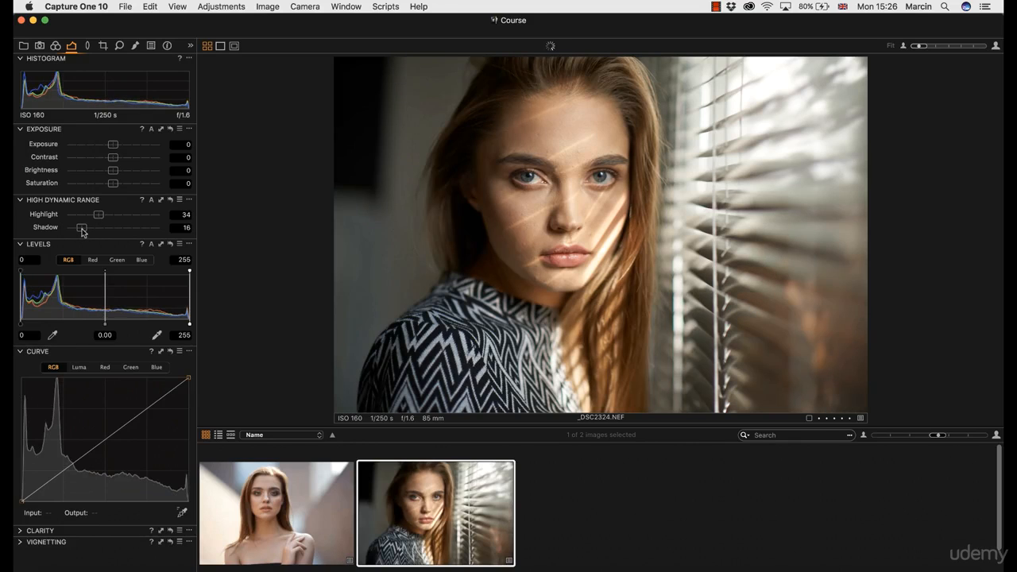
drag(81, 228, 79, 228)
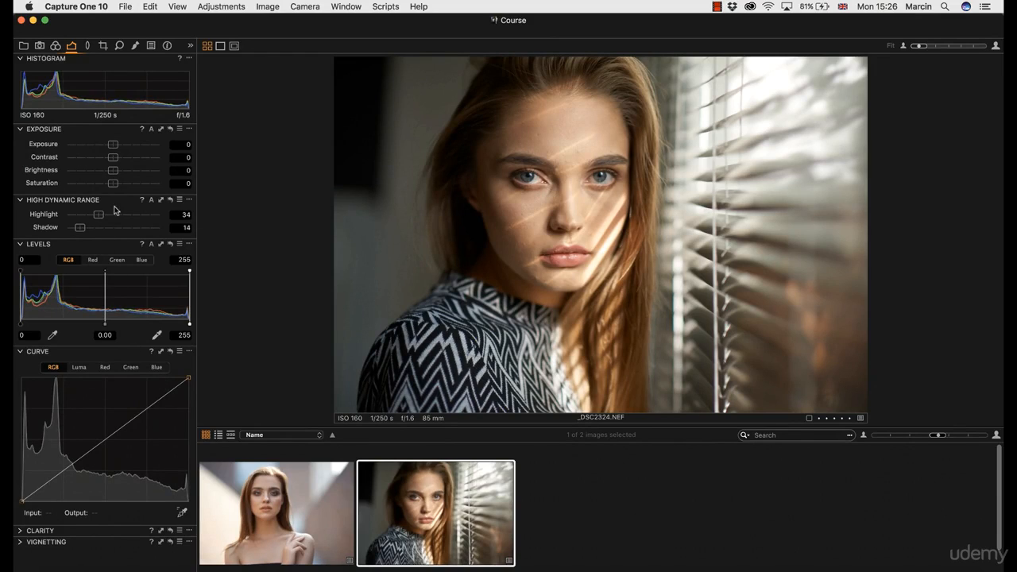
drag(114, 175, 114, 177)
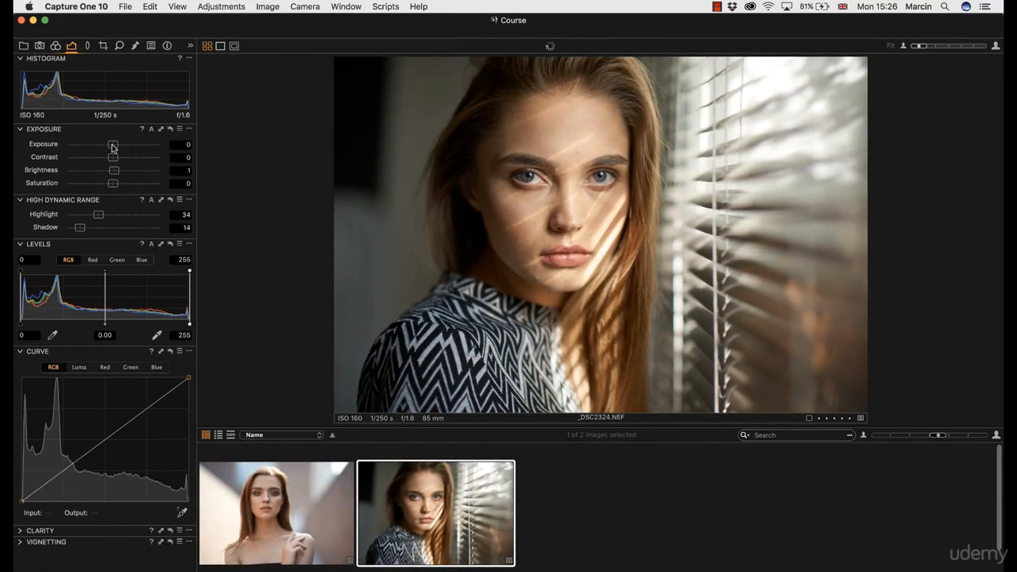
drag(112, 146, 113, 147)
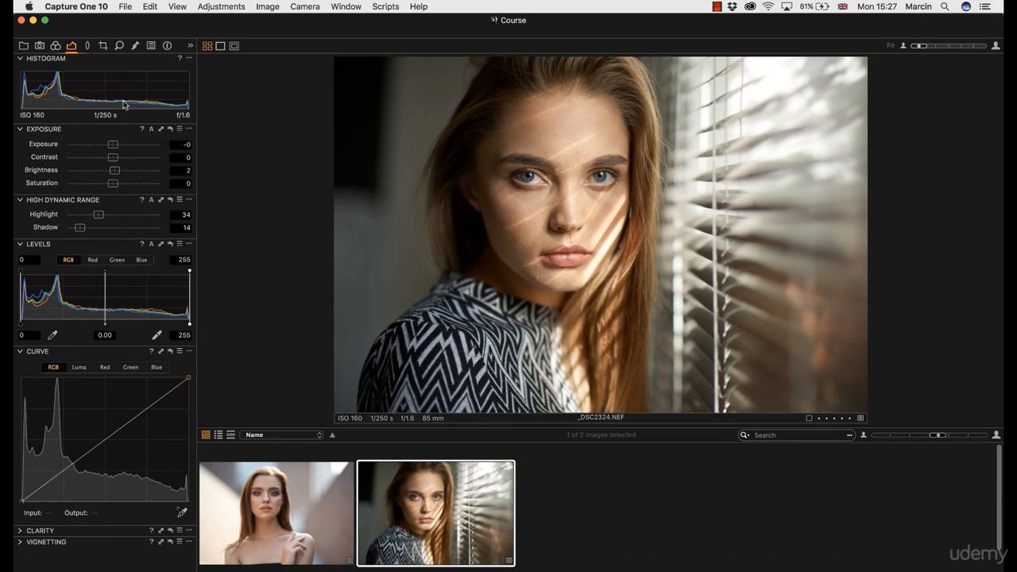
View the Color Editor's Basic mode in the local adjustment tools, and sample the gray background wall in Advanced mode
click(136, 46)
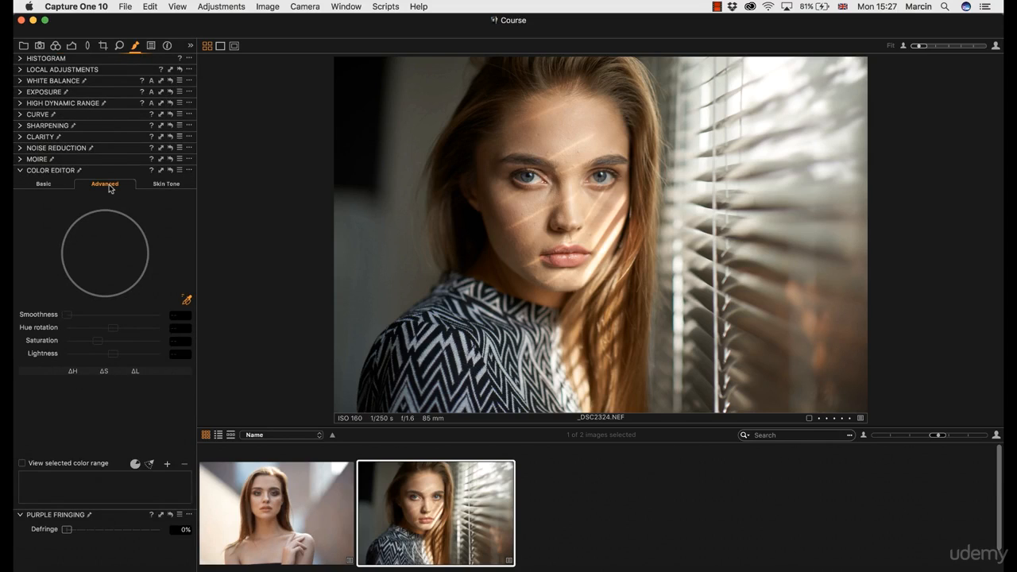
click(43, 185)
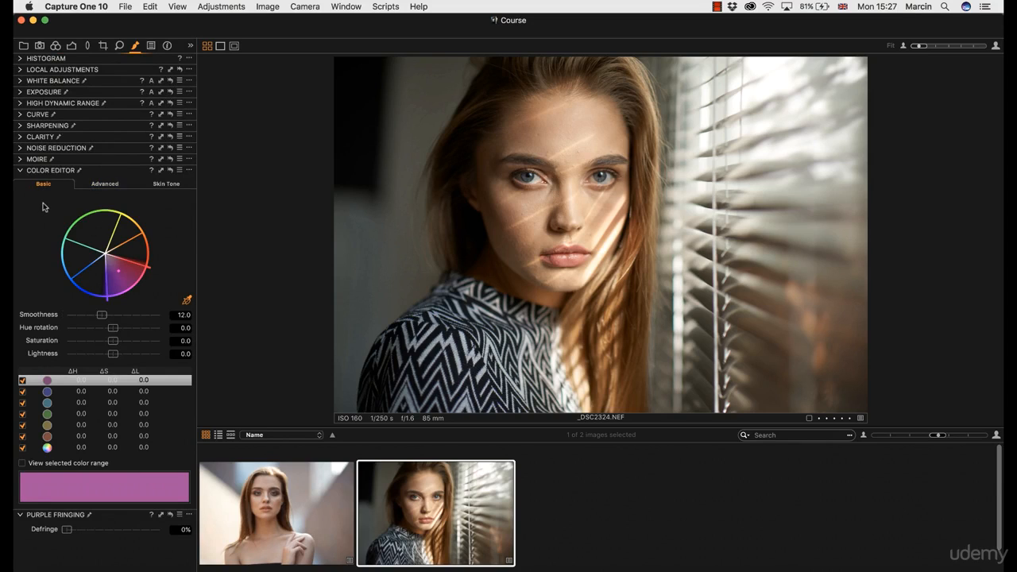
click(108, 185)
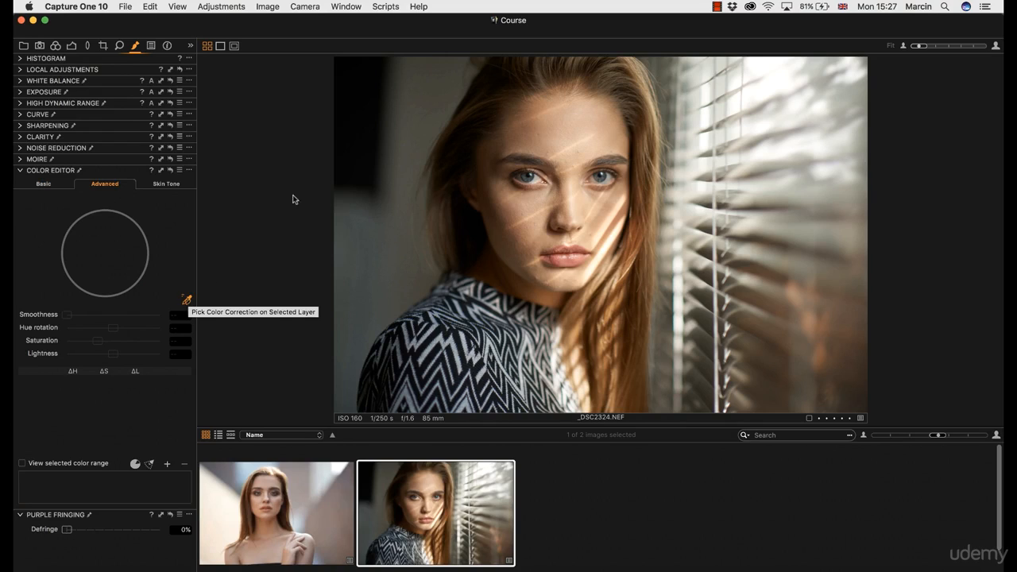
click(408, 111)
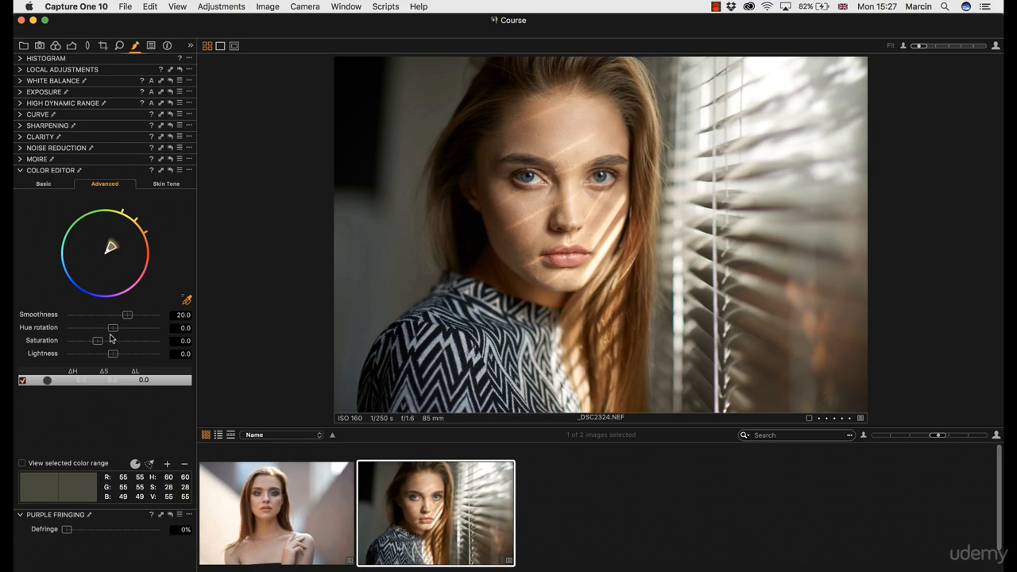
Try a hue rotation of -12 on the sampled wall color, and reset it to 0
drag(112, 330, 90, 322)
click(176, 327)
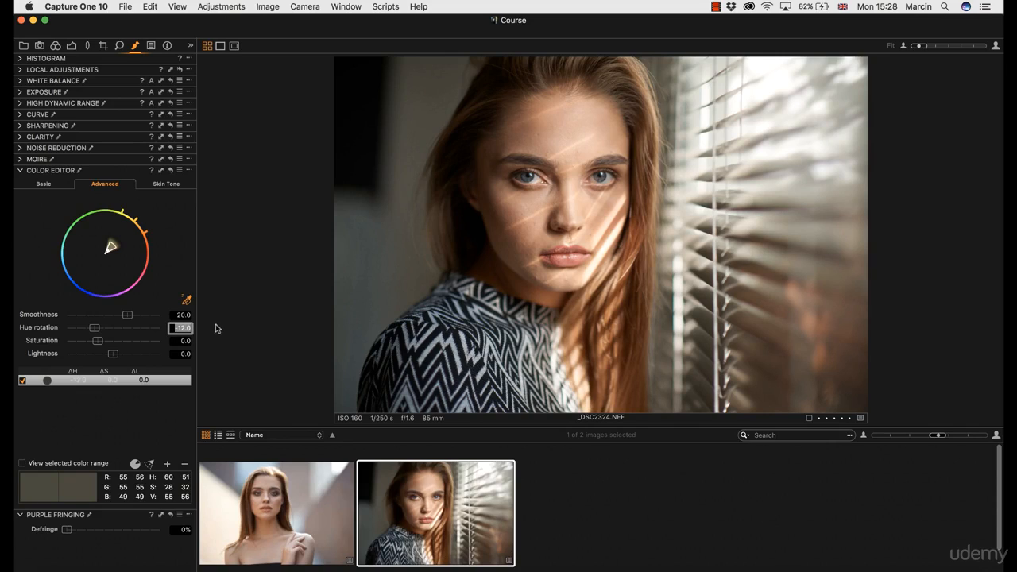
text(0)
key(Return)
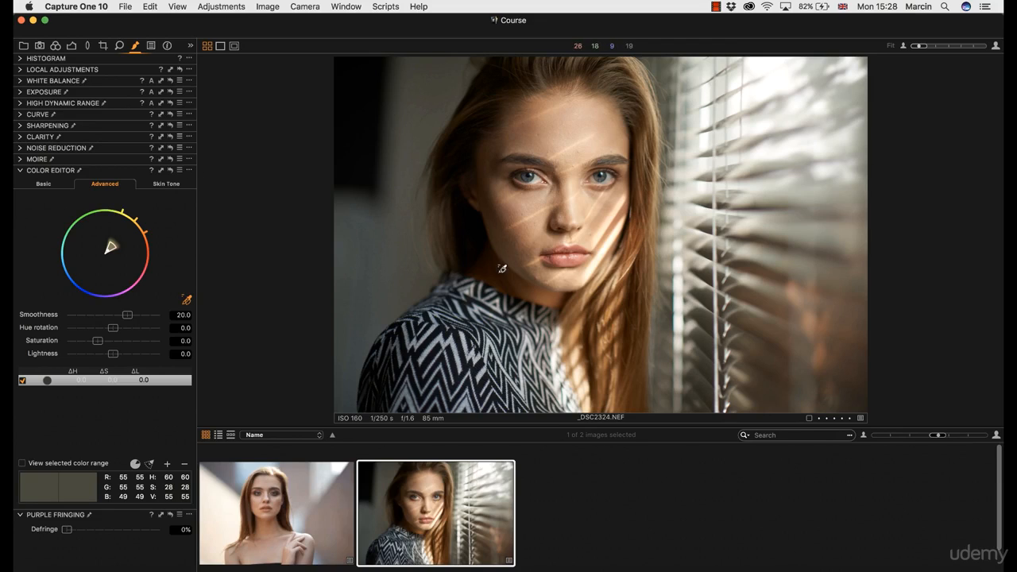
Sample the woman's forehead as the skin color in the Color Editor's Skin Tone mode
click(169, 185)
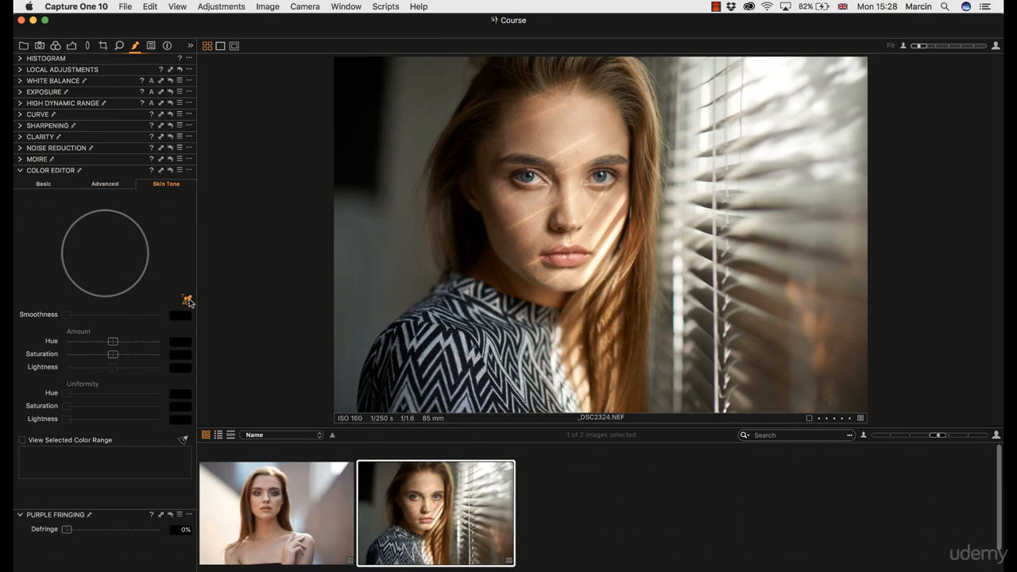
click(187, 300)
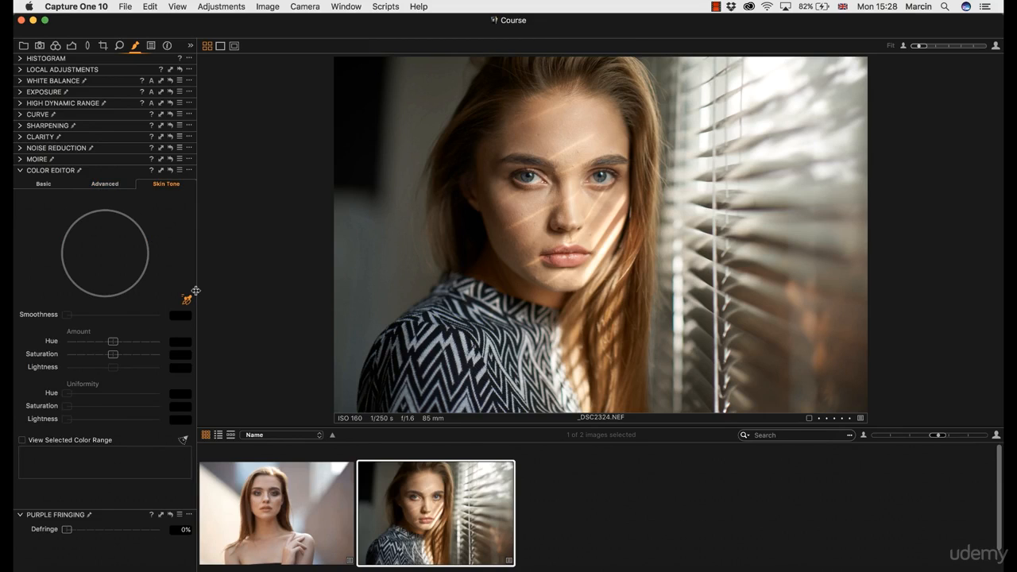
click(549, 121)
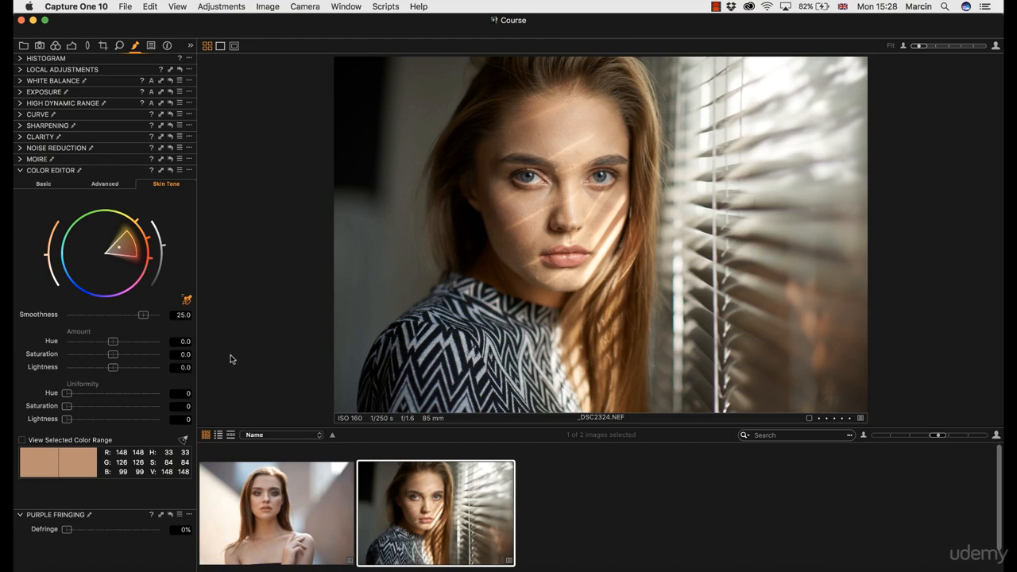
Compare the Advanced and Skin Tone modes, and set the skin tone Amount to Hue -1.0 and Saturation 3.1
click(109, 185)
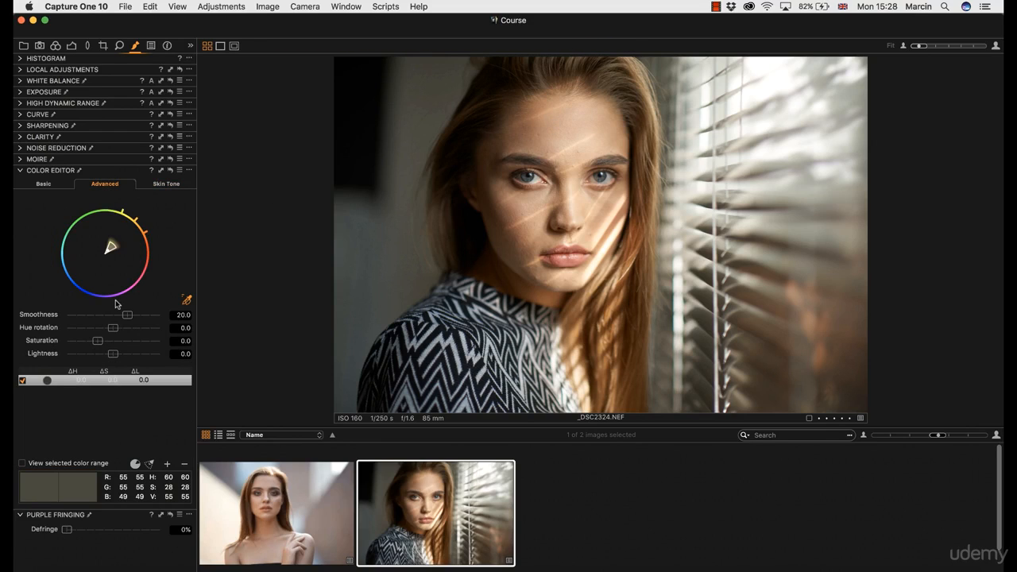
click(167, 183)
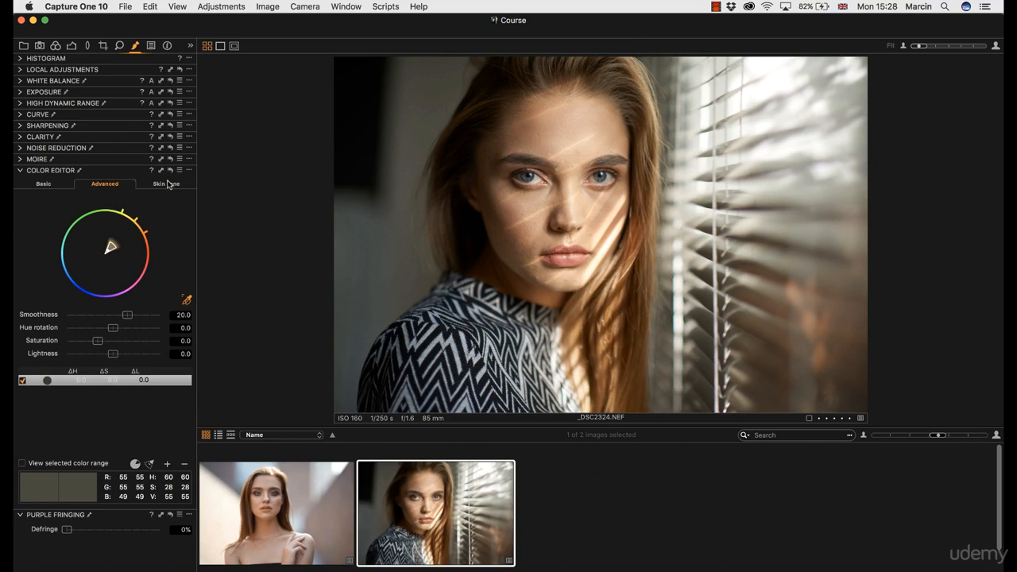
click(103, 183)
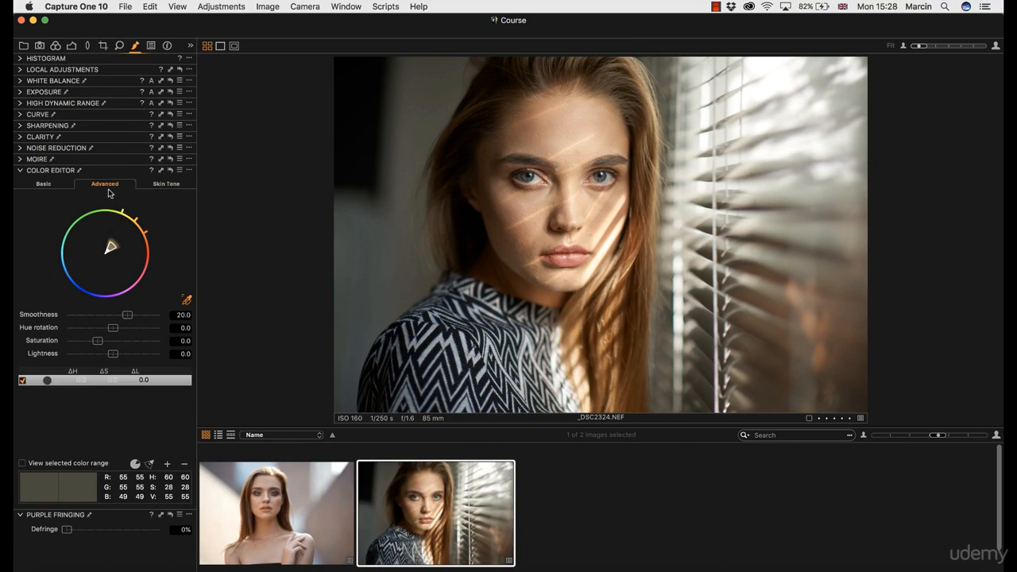
click(166, 186)
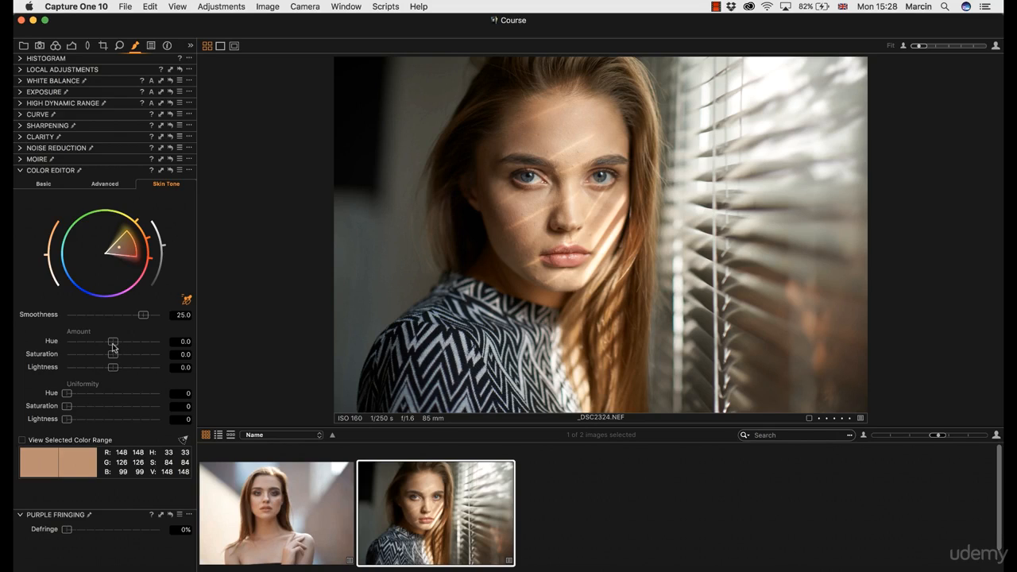
mouse_move(113, 345)
mouse_down()
mouse_move(55, 344)
mouse_move(129, 343)
mouse_move(103, 339)
mouse_up()
drag(112, 356, 118, 357)
Try skin tone Uniformity at 100 for Hue and for Saturation, resetting each to 0
drag(67, 394, 236, 390)
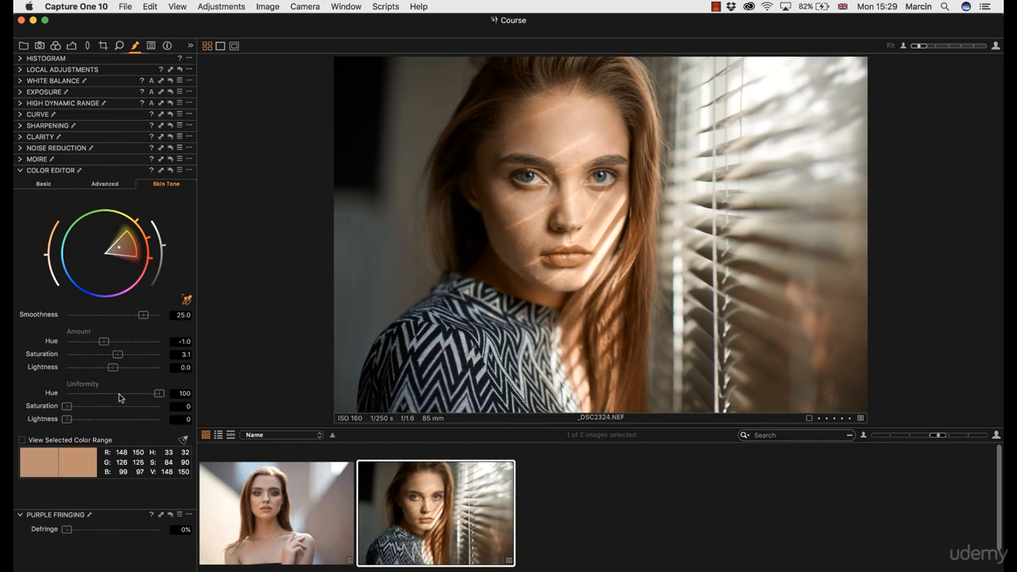
drag(119, 394, 176, 405)
drag(161, 393, 182, 409)
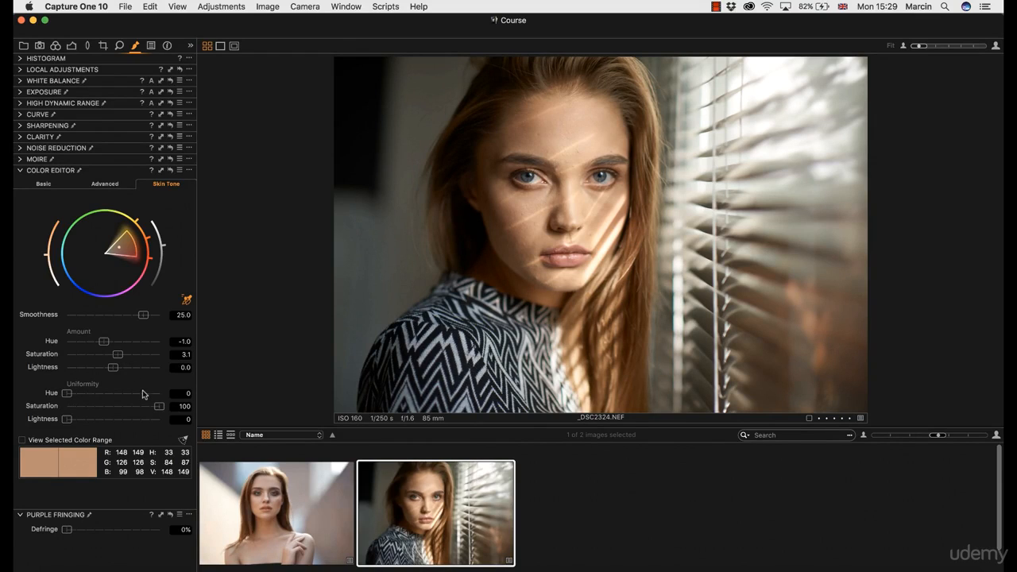
drag(110, 408, 64, 409)
Expand Color Balance in the color tools, view its 3-Way mode, and tint the portrait's shadows blue
click(56, 47)
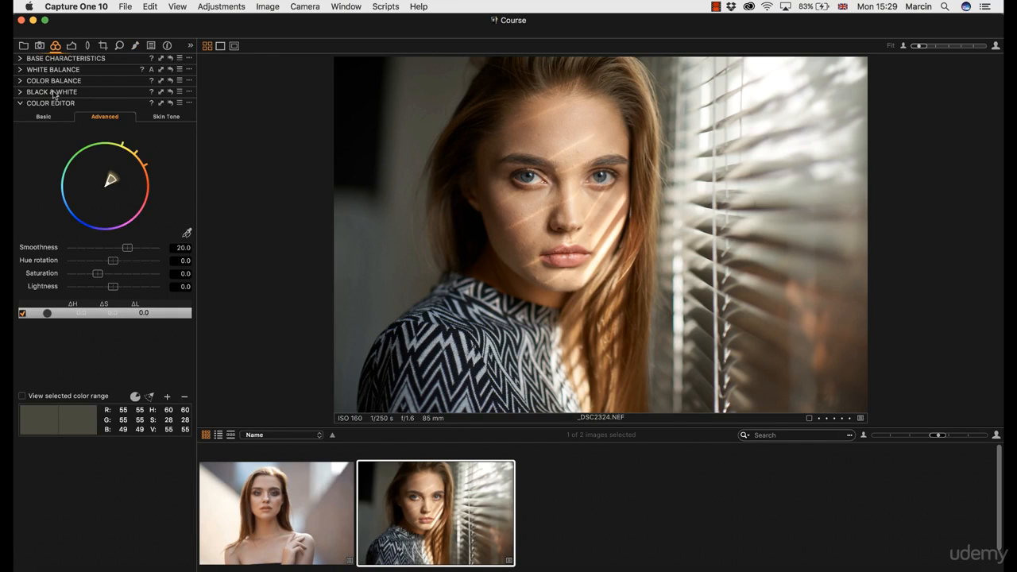
click(22, 82)
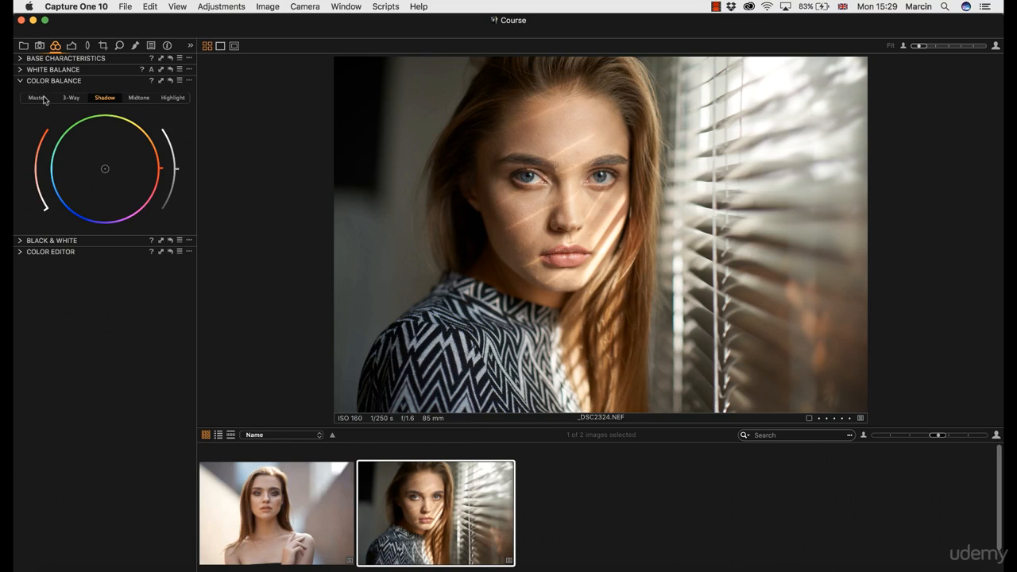
click(70, 100)
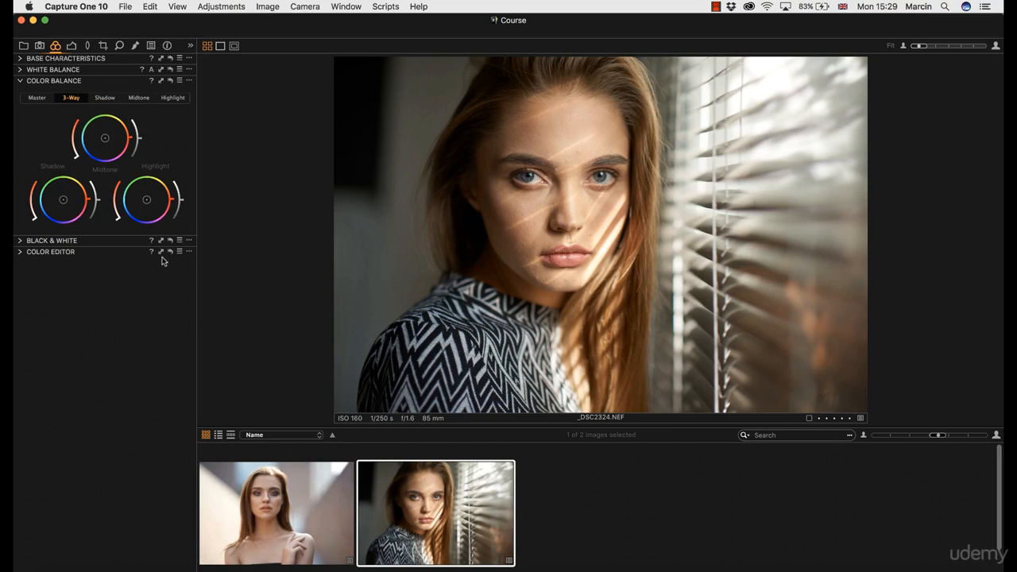
click(101, 96)
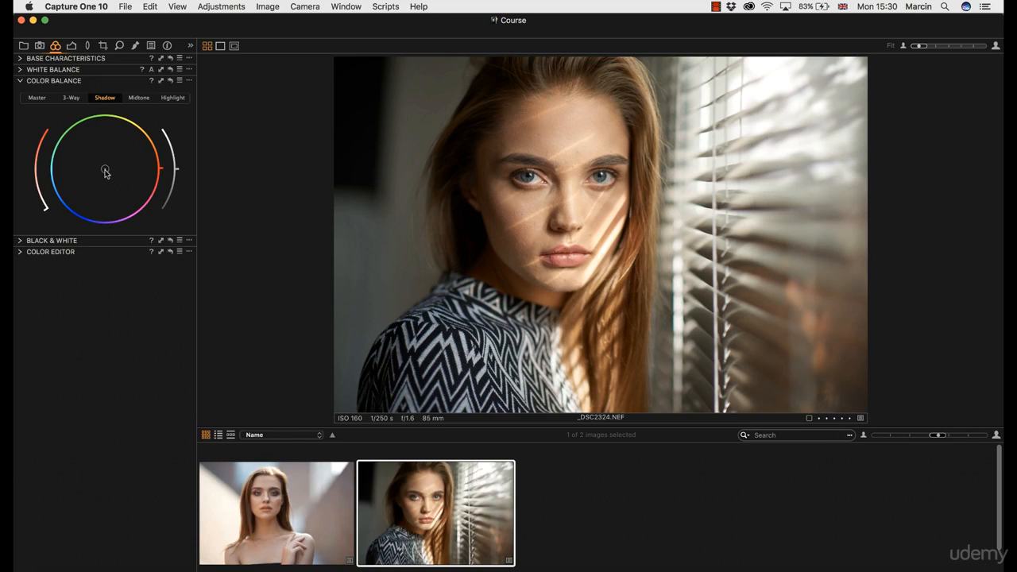
drag(106, 172, 100, 182)
mouse_move(98, 180)
mouse_down()
mouse_move(88, 178)
mouse_move(111, 182)
mouse_move(92, 183)
mouse_up()
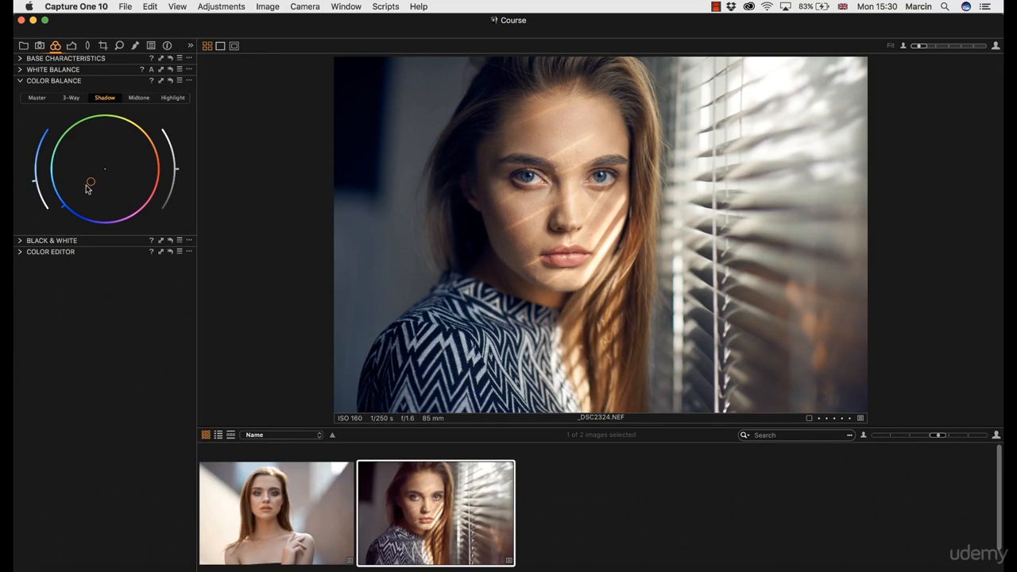
Tint the portrait's highlights warm orange-yellow in Color Balance
click(170, 97)
click(115, 164)
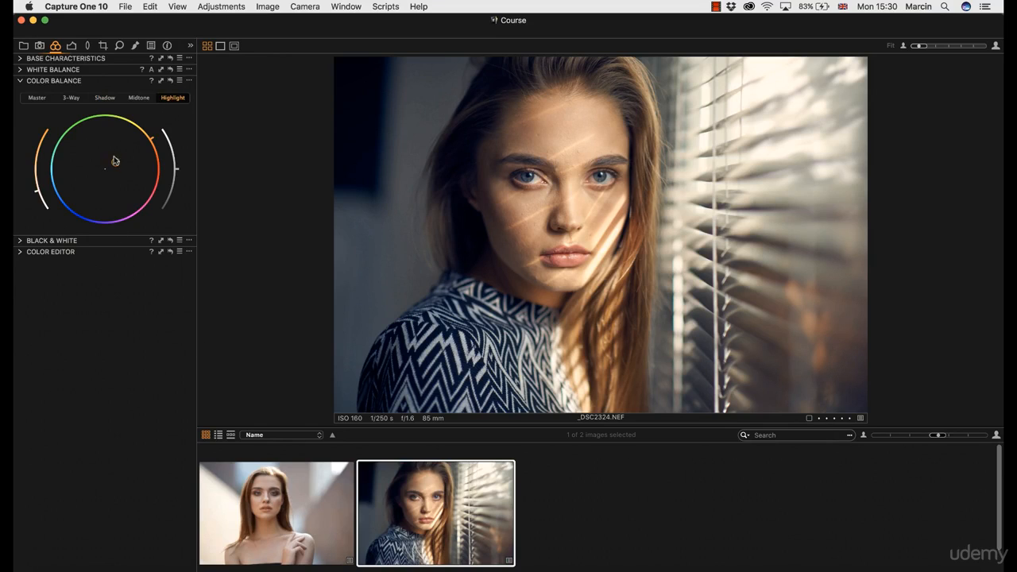
drag(116, 162, 118, 160)
Refine the blue shadow tint in Color Balance by slightly adjusting its hue and strength
click(105, 98)
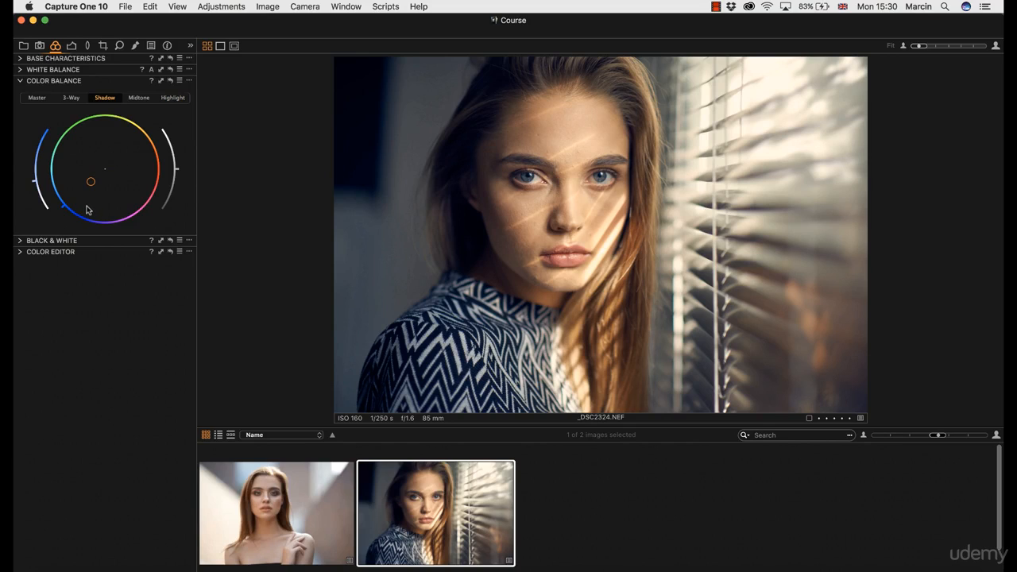
mouse_move(91, 188)
mouse_down()
mouse_move(80, 176)
mouse_move(86, 185)
mouse_up()
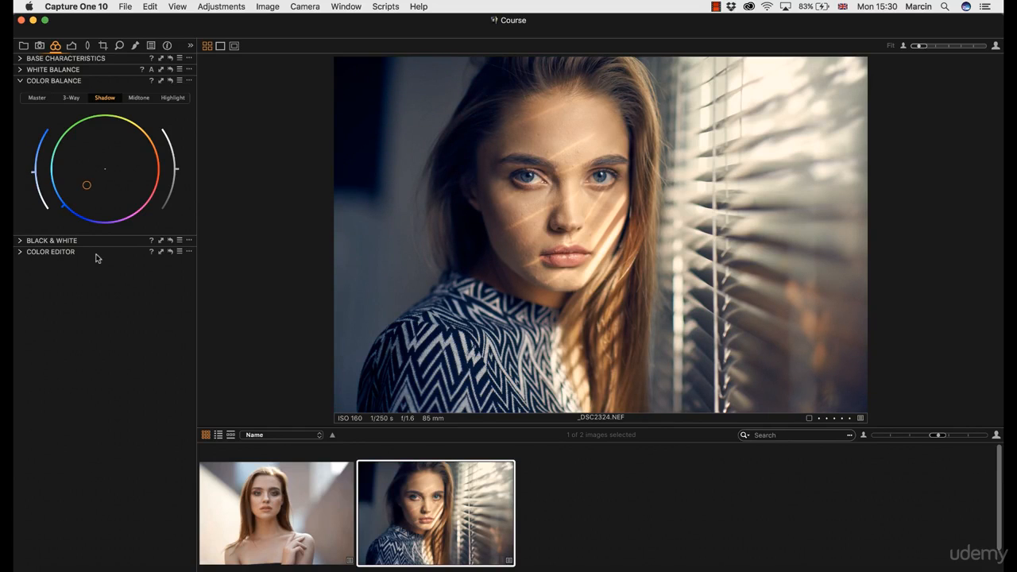
double_click(88, 183)
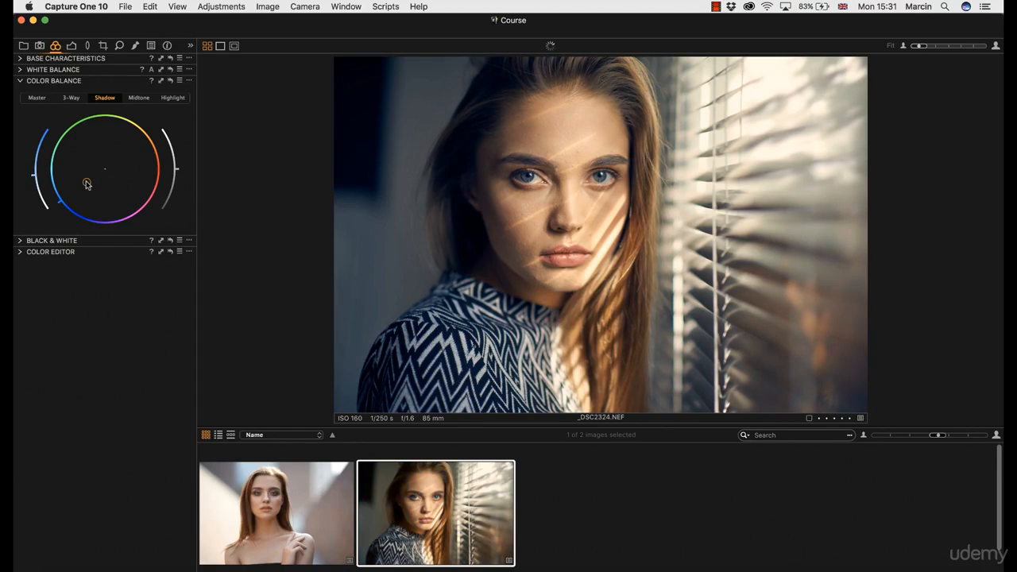
drag(86, 183, 89, 185)
Sample the background wall and the dark area beside it as color corrections in the local Color Editor's Advanced mode
click(133, 46)
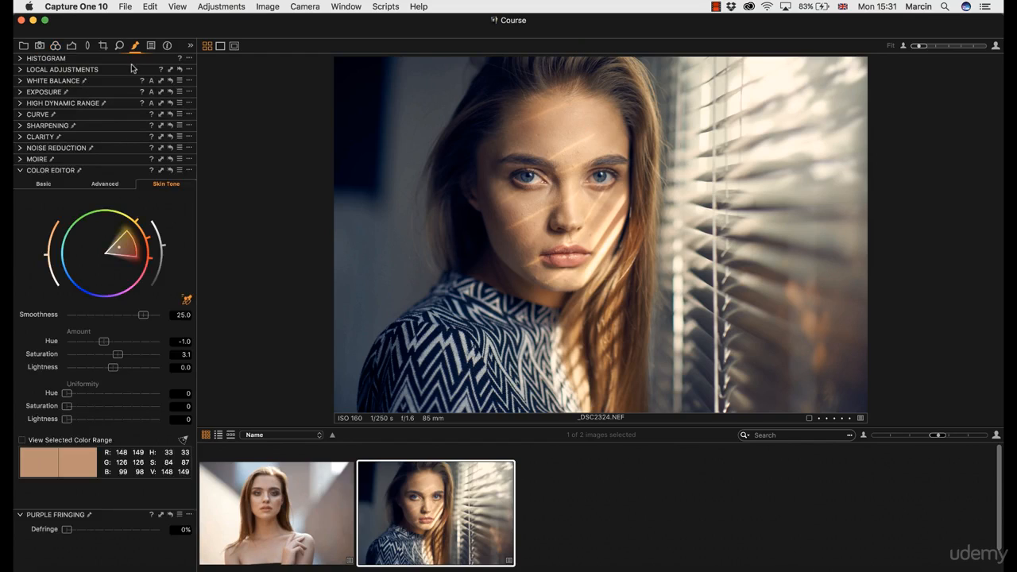
click(107, 184)
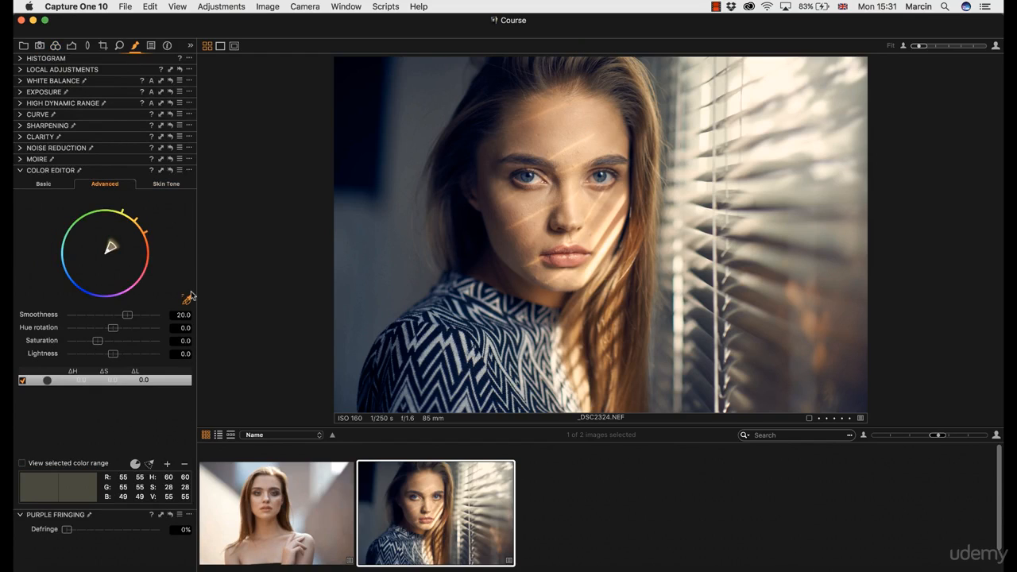
click(411, 115)
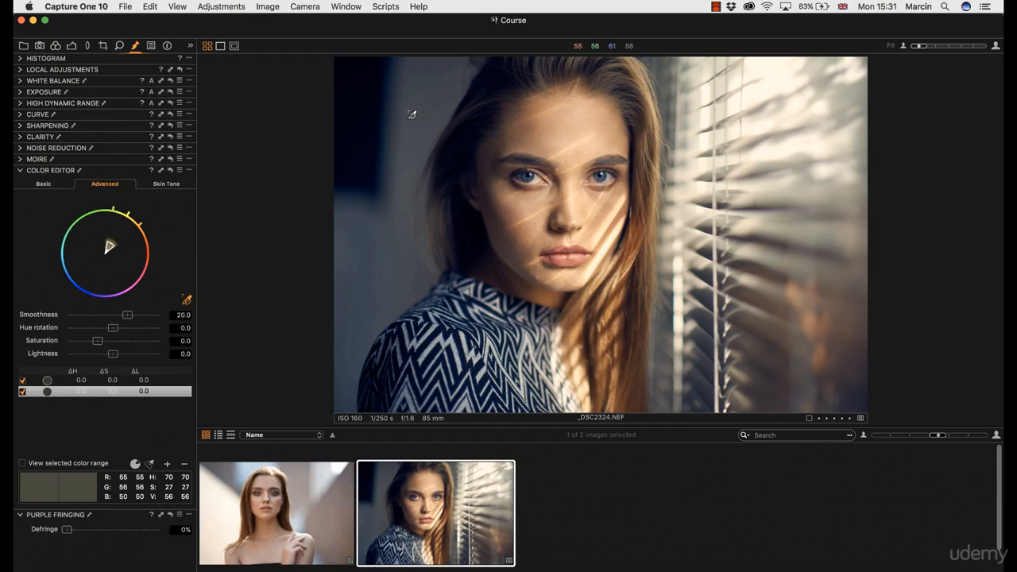
click(346, 203)
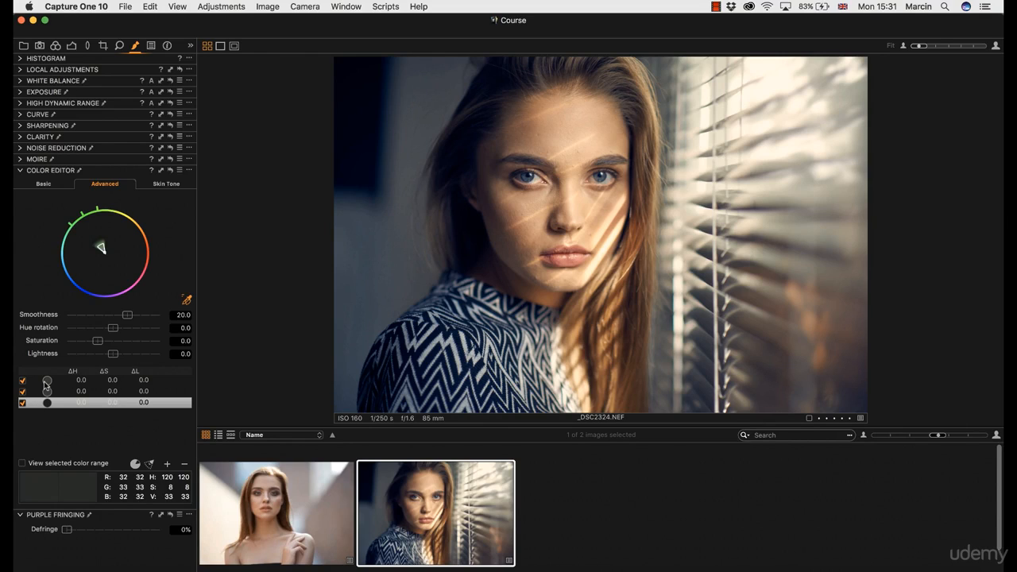
Delete all three sampled color corrections from the Color Editor's Advanced list
click(113, 403)
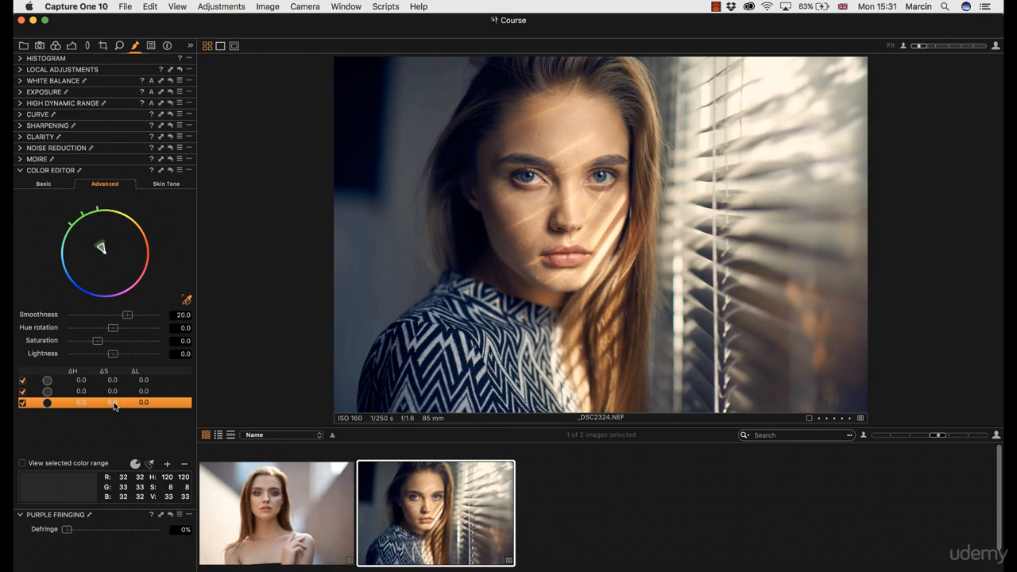
key(BackSpace)
key(BackSpace)
key(BackSpace)
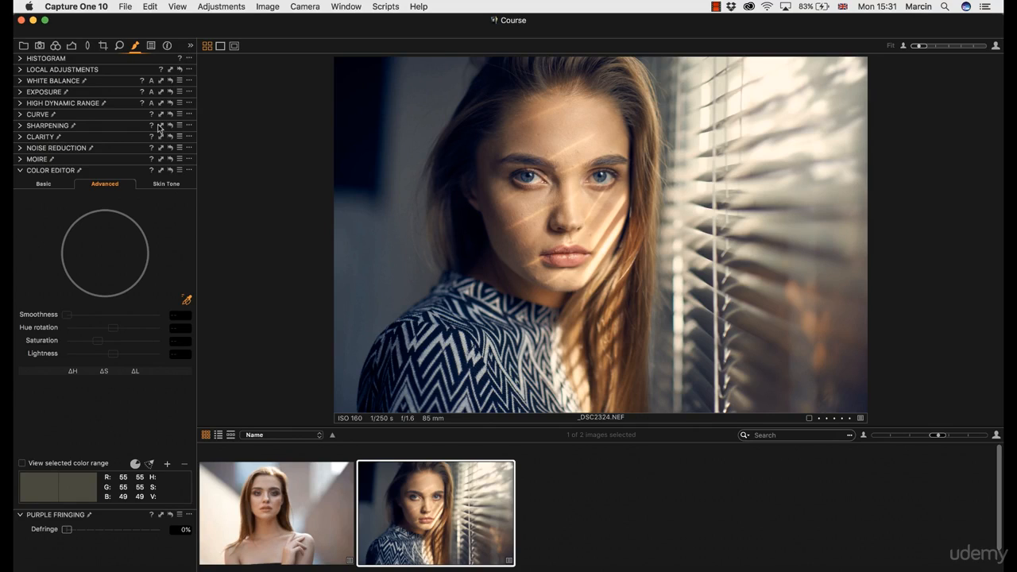
Open the output tools and expand the process recipe settings for the TIFF 16 Bit Full Size (Adobe RGB) recipe
click(190, 45)
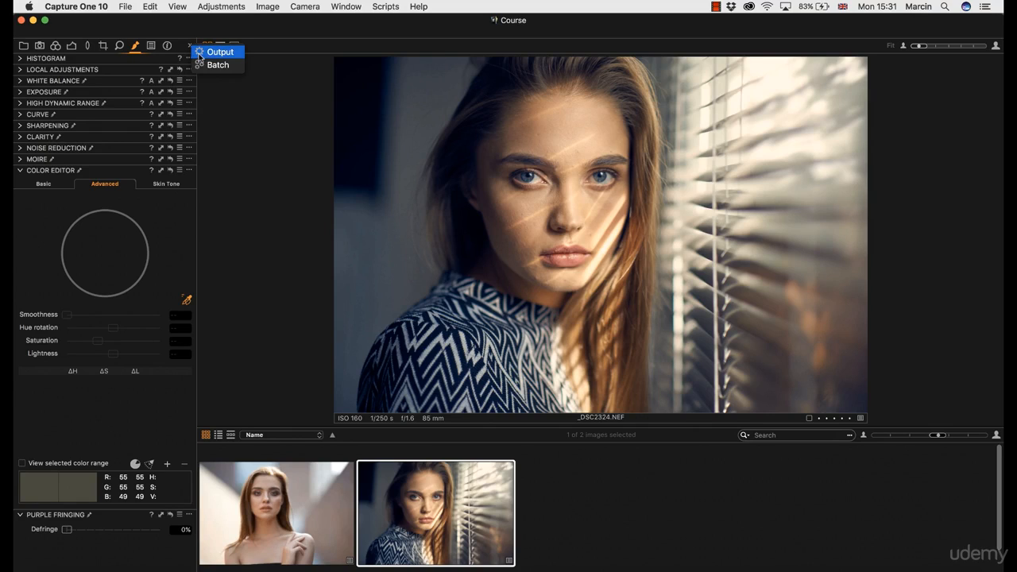
click(218, 53)
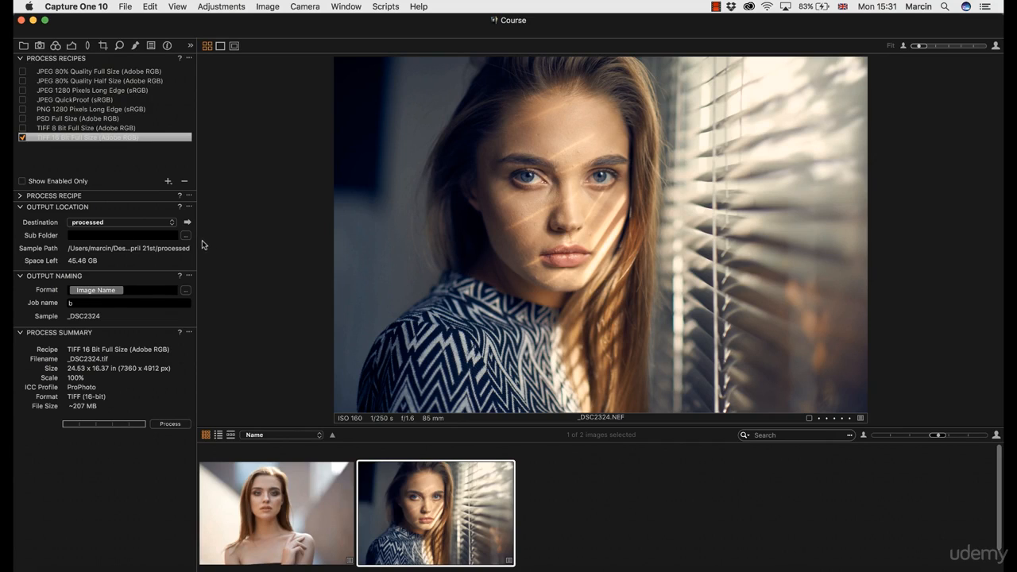
click(20, 196)
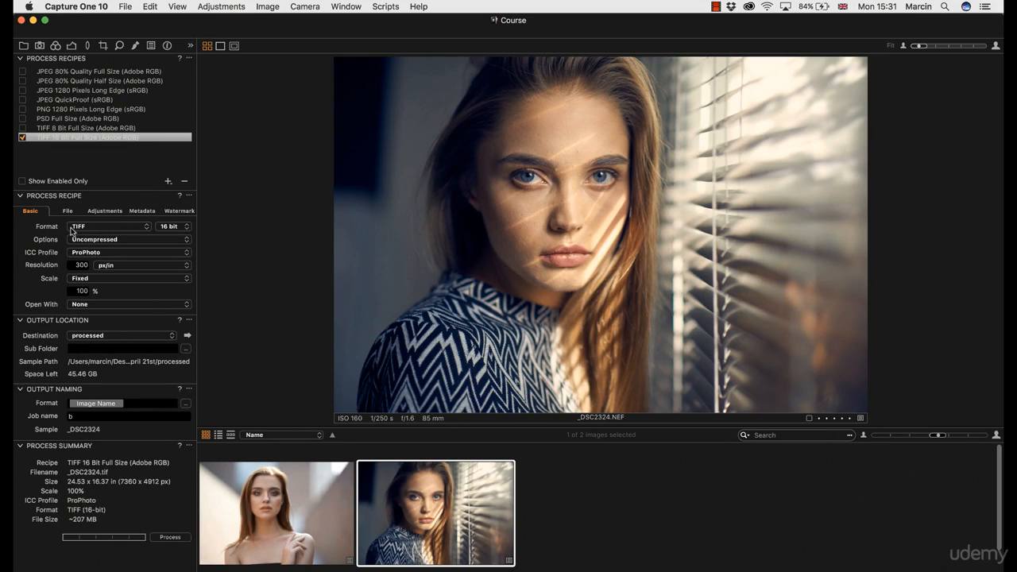
click(21, 196)
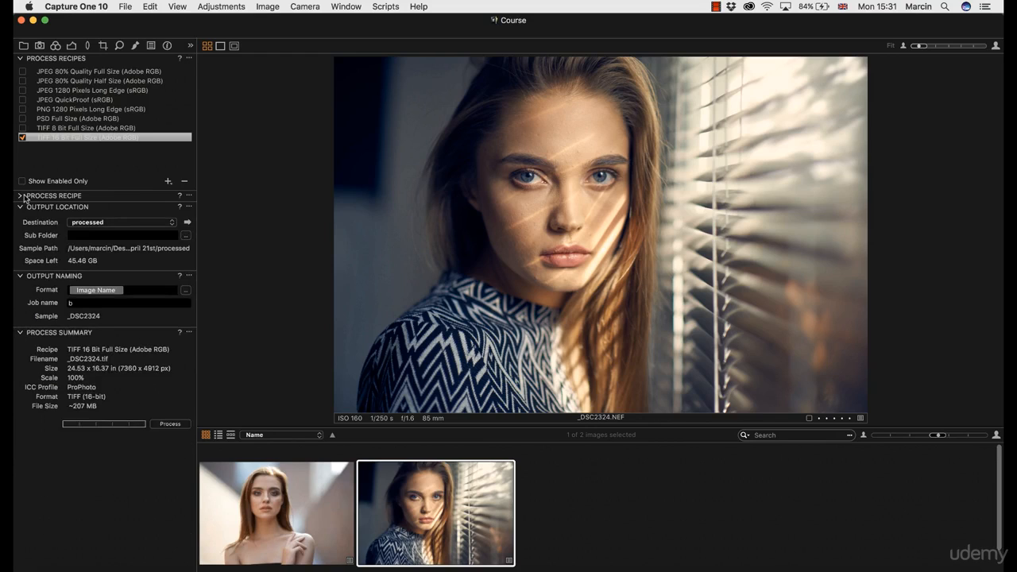
click(21, 196)
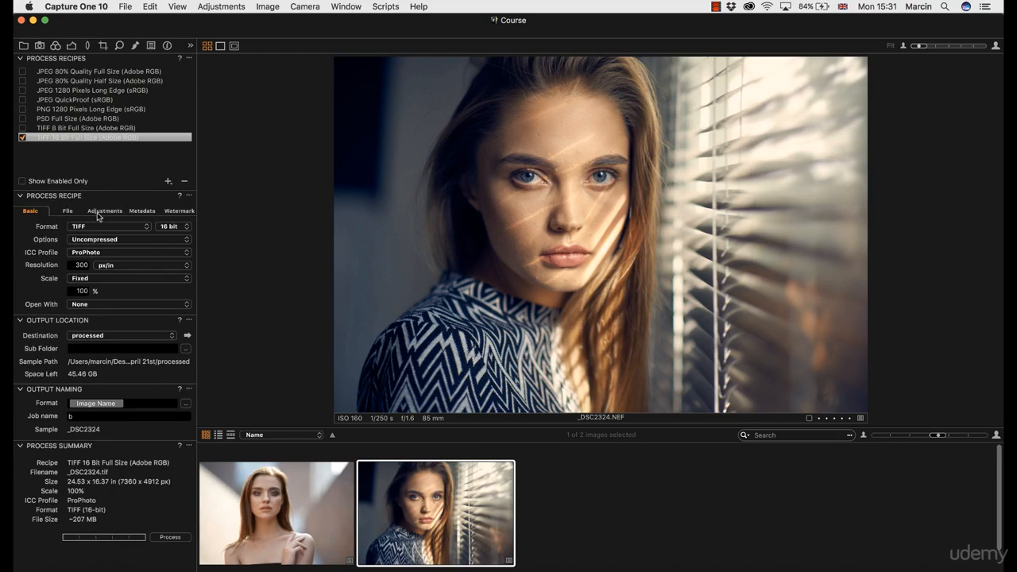
click(23, 137)
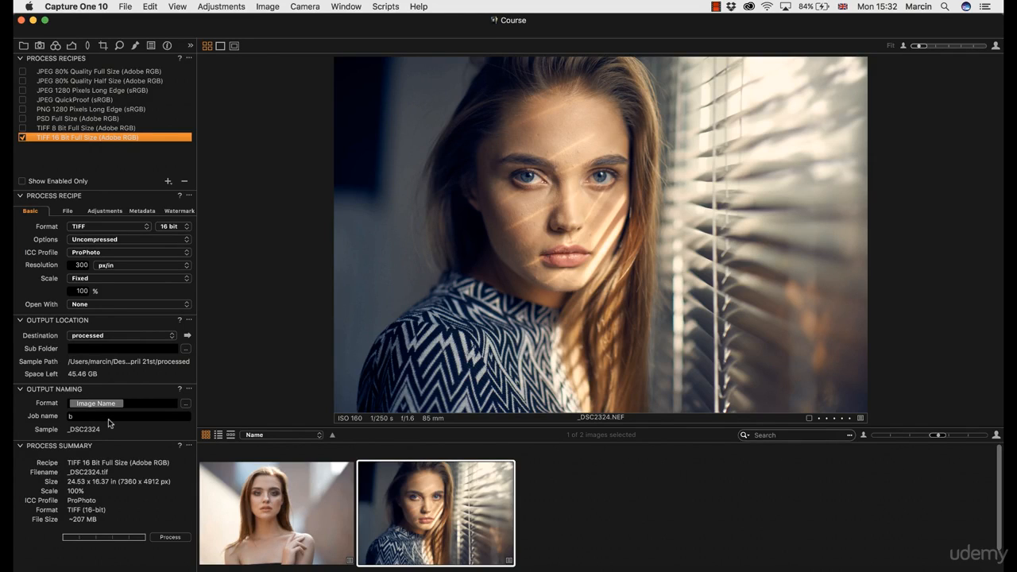
Set the output destination to the Ariel folder inside Color Grading Course on the Desktop, and process the portrait with the enabled TIFF recipe
click(109, 338)
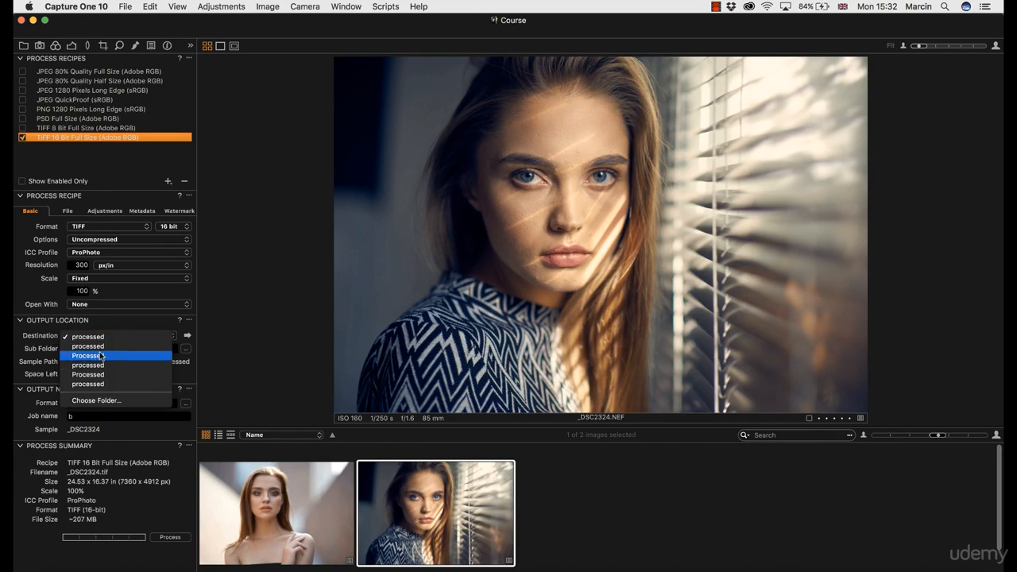
click(96, 400)
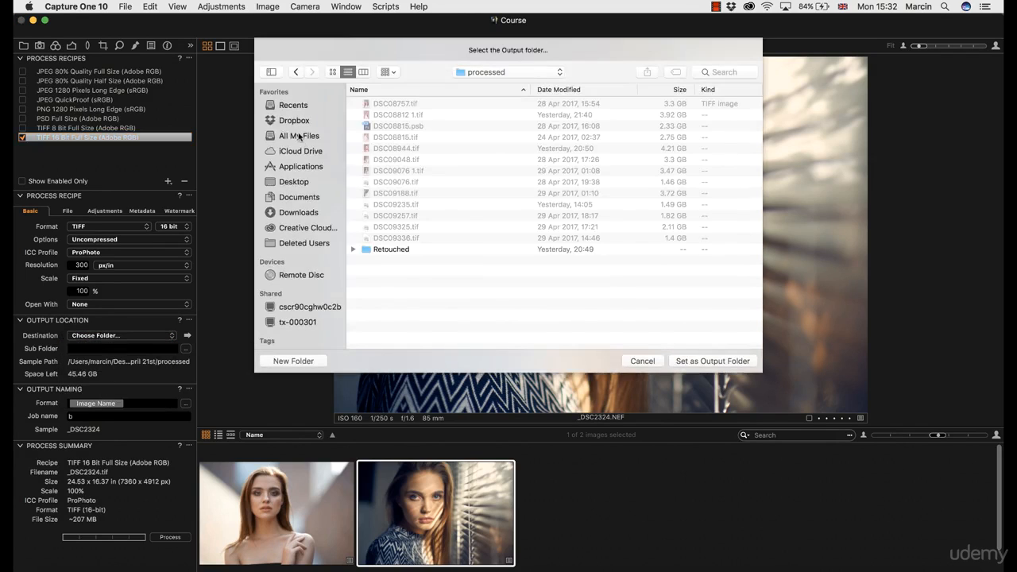
click(294, 181)
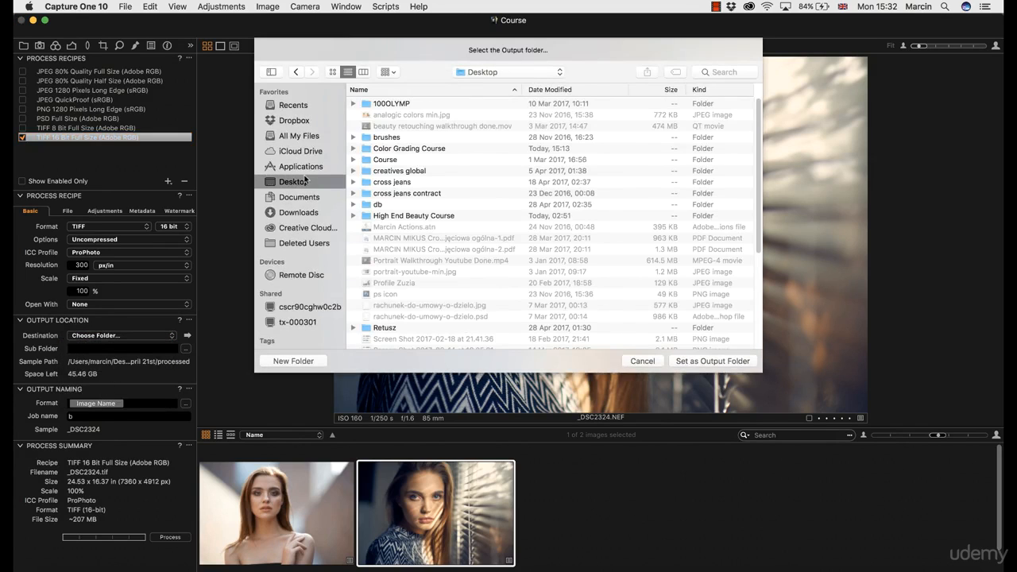
click(406, 150)
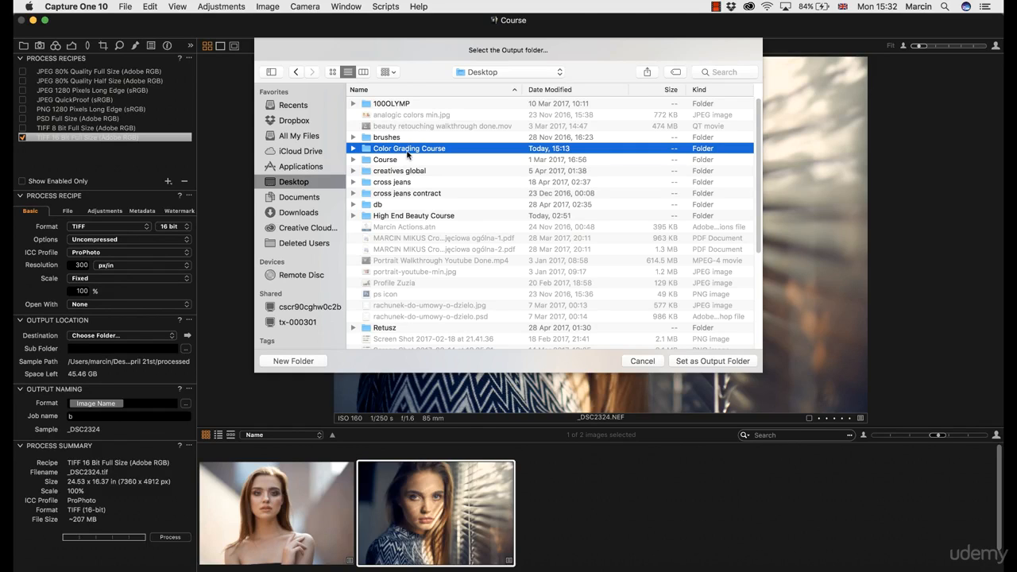
double_click(409, 150)
click(388, 140)
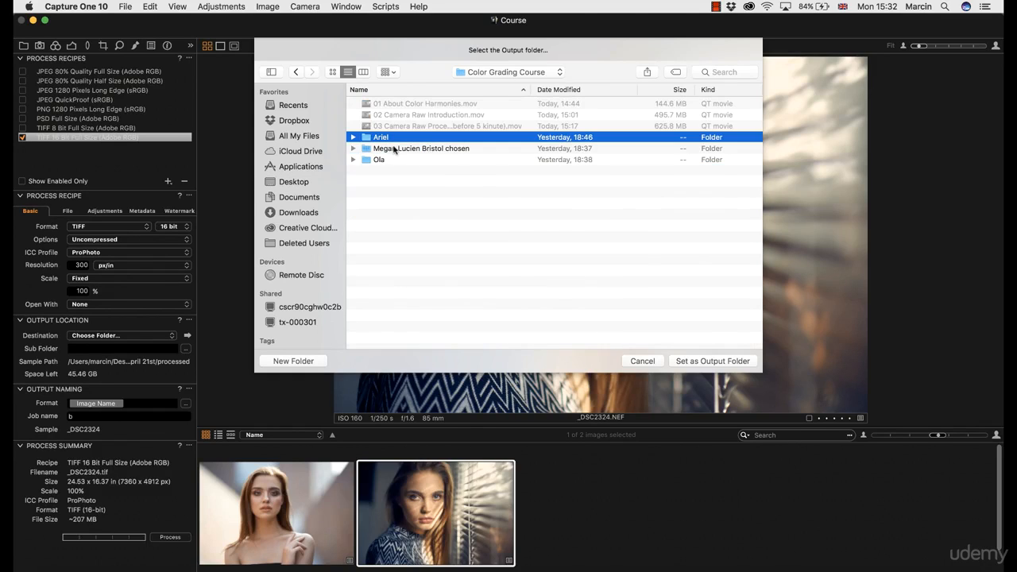
click(679, 361)
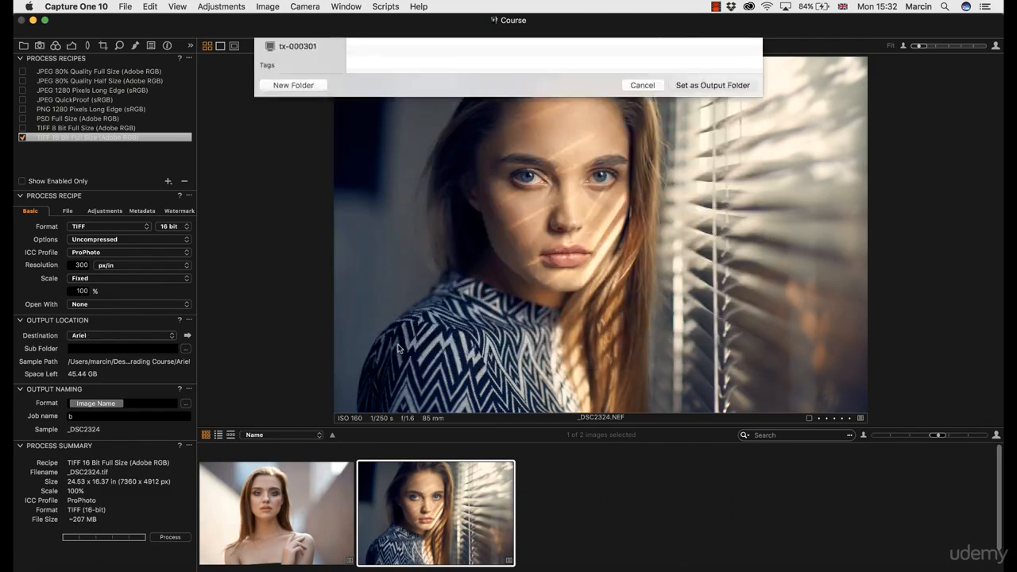
click(166, 537)
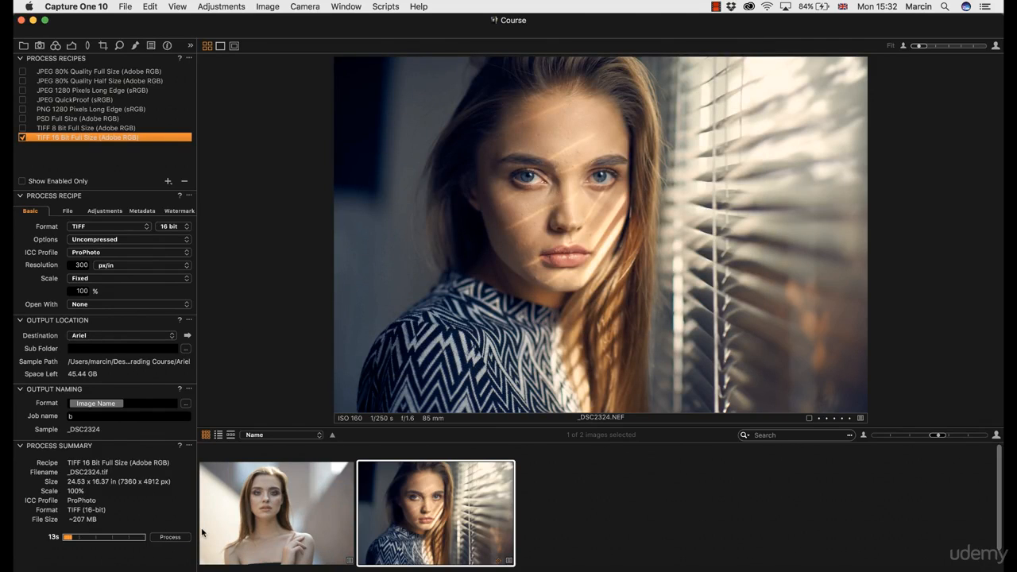